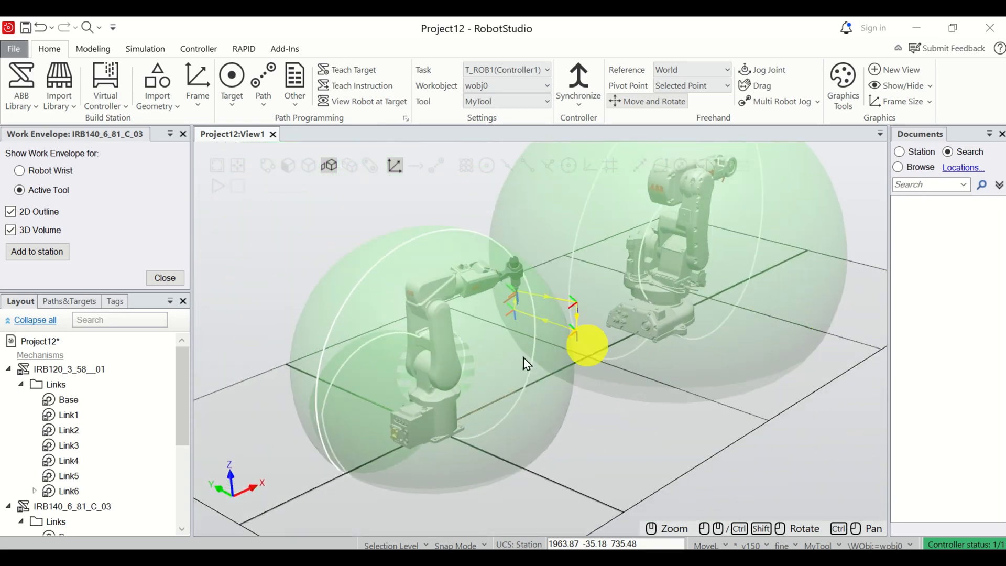
# Examine the two robots' work envelopes and the path between them in the 3D view
pyautogui.keyDown('ctrl'); pyautogui.keyDown('shift'); pyautogui.moveTo(266, 387); pyautogui.dragTo(405, 373); pyautogui.keyUp('shift'); pyautogui.keyUp('ctrl')
pyautogui.scroll(6, 588, 236)
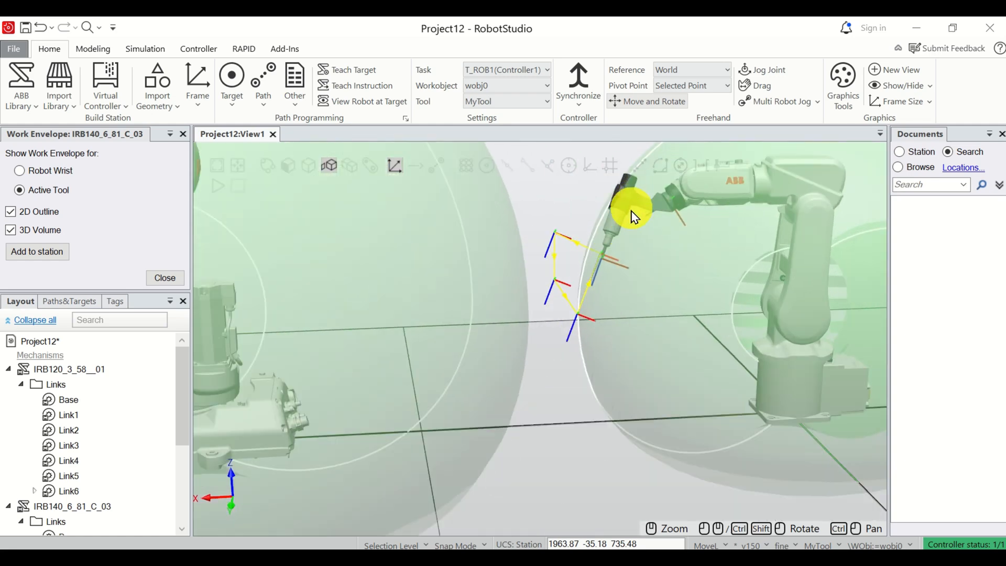
pyautogui.scroll(-3, 630, 214)
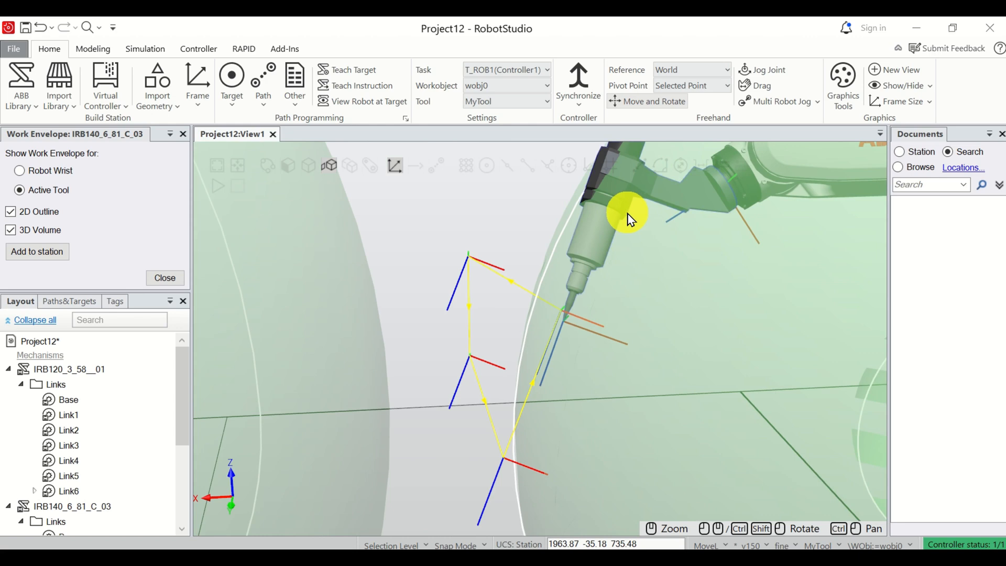
pyautogui.scroll(-3, 629, 216)
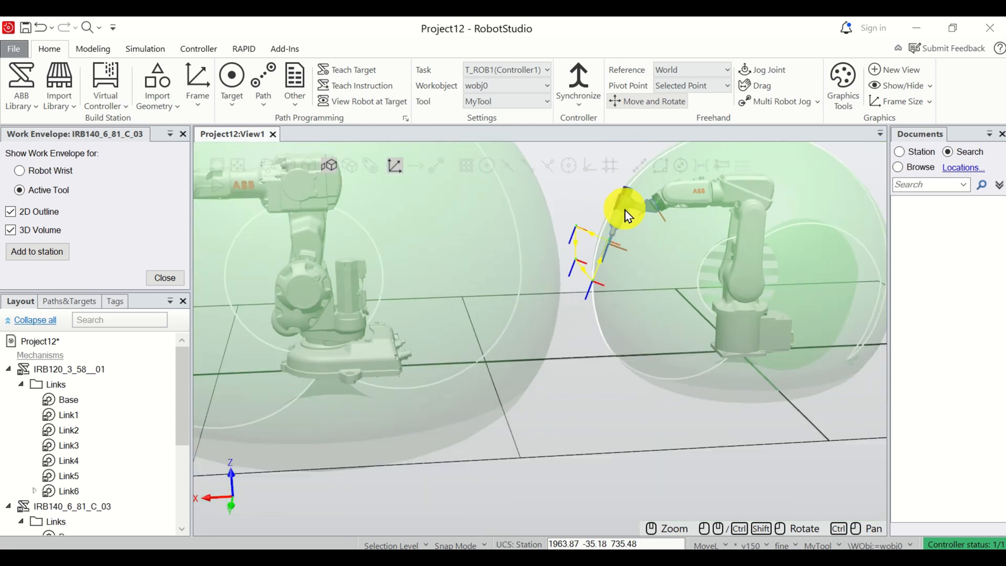
pyautogui.scroll(-3, 625, 216)
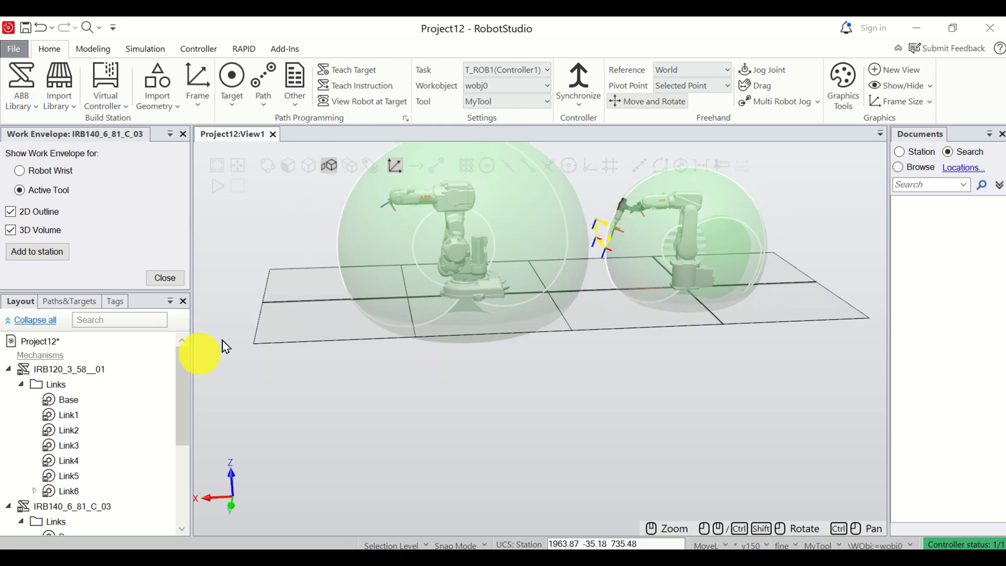
pyautogui.keyDown('ctrl'); pyautogui.keyDown('shift'); pyautogui.moveTo(197, 348); pyautogui.dragTo(352, 339); pyautogui.keyUp('shift'); pyautogui.keyUp('ctrl')
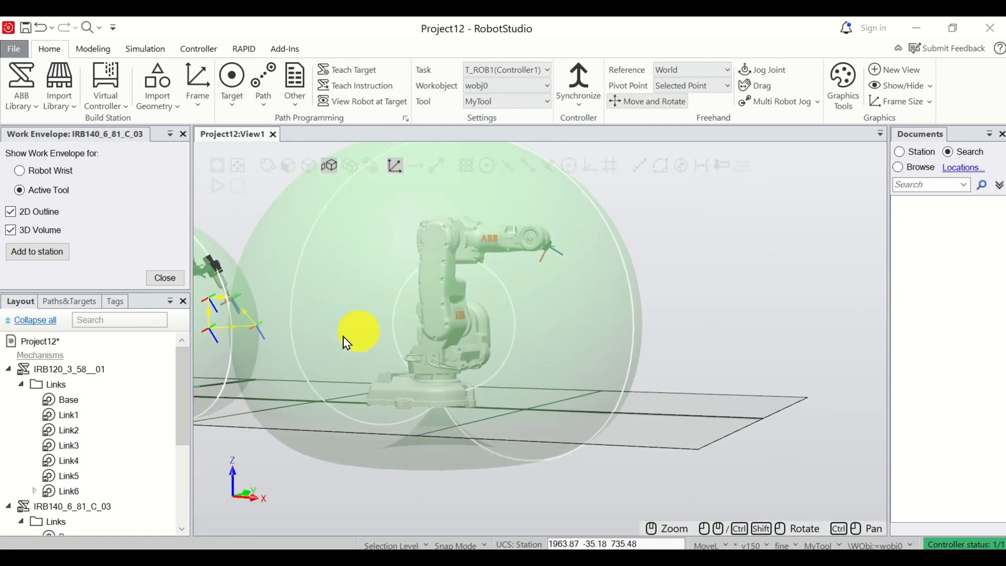
pyautogui.scroll(-3, 275, 370)
pyautogui.moveTo(267, 399)
pyautogui.keyDown('ctrl'); pyautogui.keyDown('shift'); pyautogui.mouseDown()
pyautogui.moveTo(321, 414)
pyautogui.moveTo(280, 398)
pyautogui.mouseUp(); pyautogui.keyUp('shift'); pyautogui.keyUp('ctrl')
pyautogui.scroll(3, 431, 403)
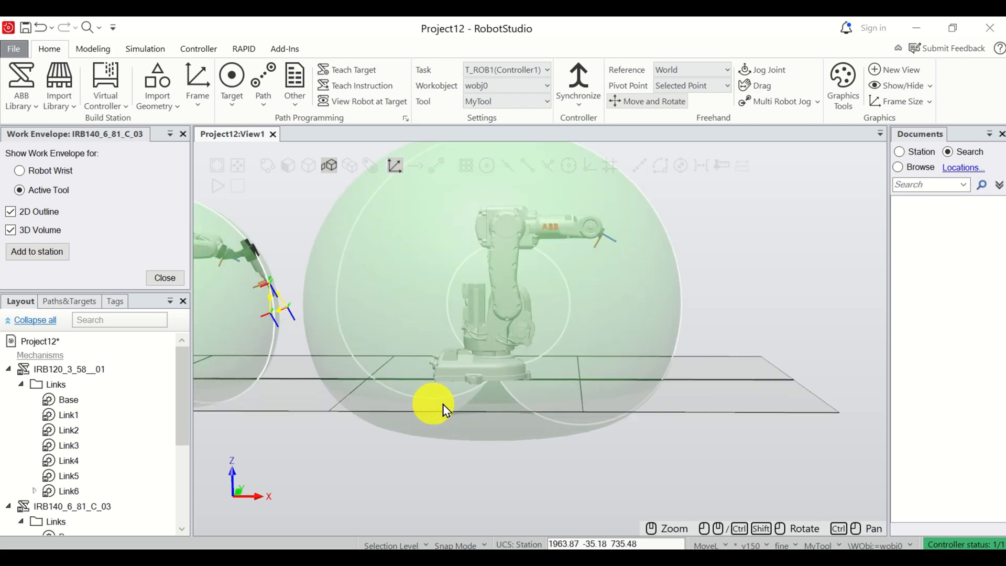
pyautogui.moveTo(702, 384)
pyautogui.keyDown('ctrl'); pyautogui.keyDown('shift'); pyautogui.mouseDown()
pyautogui.moveTo(741, 388)
pyautogui.moveTo(604, 399)
pyautogui.moveTo(632, 409)
pyautogui.moveTo(715, 386)
pyautogui.mouseUp(); pyautogui.keyUp('shift'); pyautogui.keyUp('ctrl')
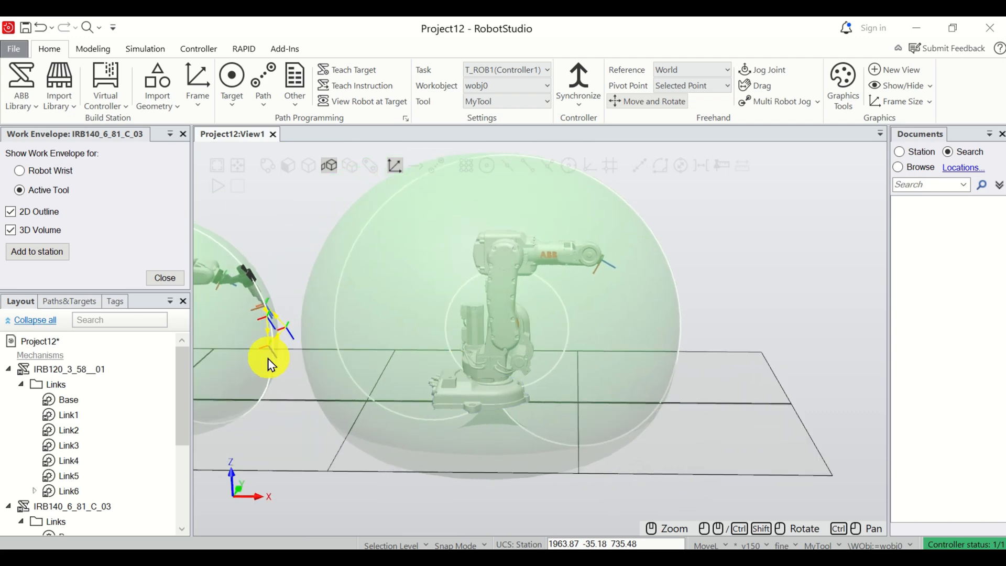
pyautogui.keyDown('ctrl'); pyautogui.keyDown('shift'); pyautogui.moveTo(289, 371); pyautogui.dragTo(648, 382); pyautogui.keyUp('shift'); pyautogui.keyUp('ctrl')
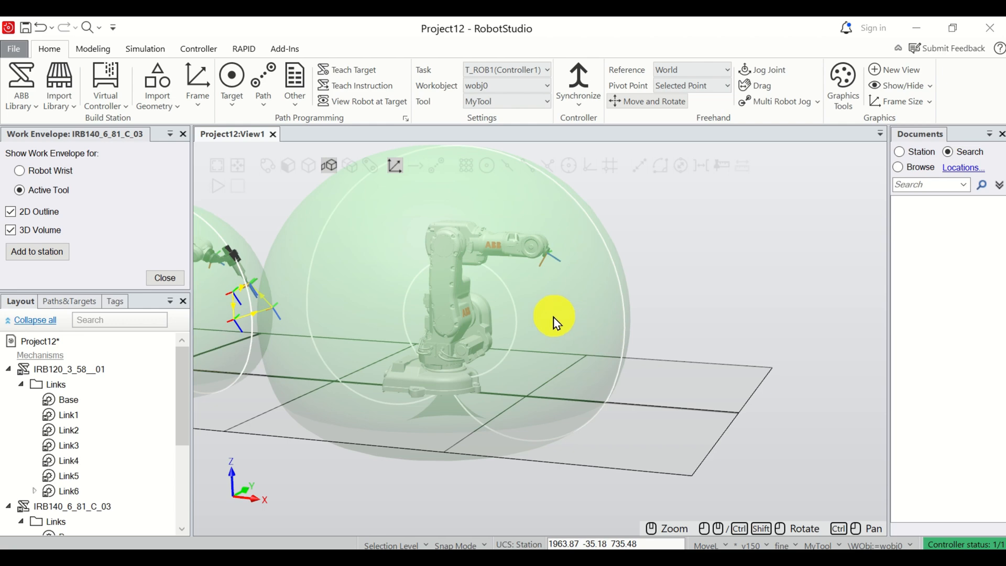
pyautogui.keyDown('ctrl'); pyautogui.keyDown('shift'); pyautogui.moveTo(651, 321); pyautogui.dragTo(685, 319); pyautogui.keyUp('shift'); pyautogui.keyUp('ctrl')
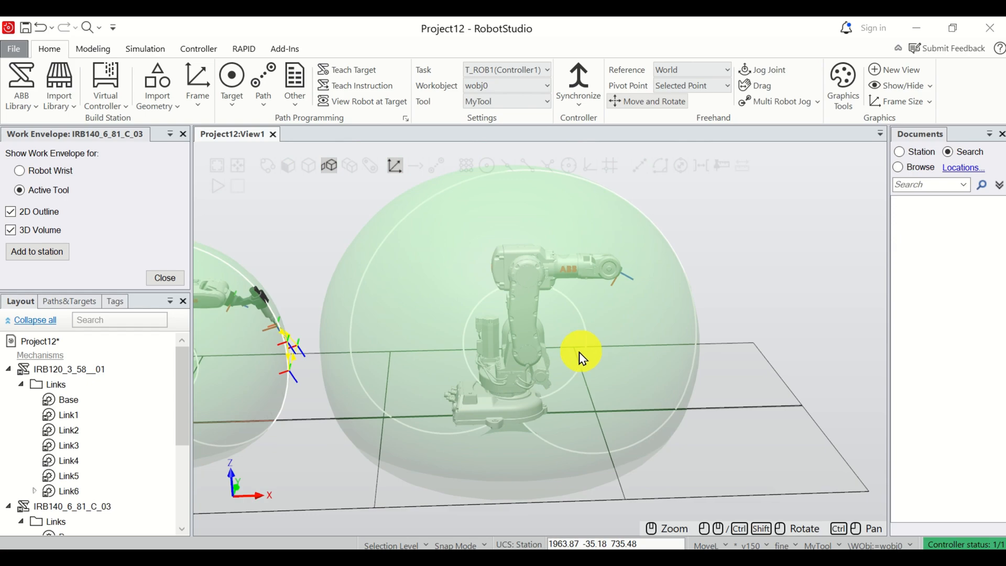
pyautogui.keyDown('ctrl'); pyautogui.keyDown('shift'); pyautogui.moveTo(446, 357); pyautogui.dragTo(720, 362); pyautogui.keyUp('shift'); pyautogui.keyUp('ctrl')
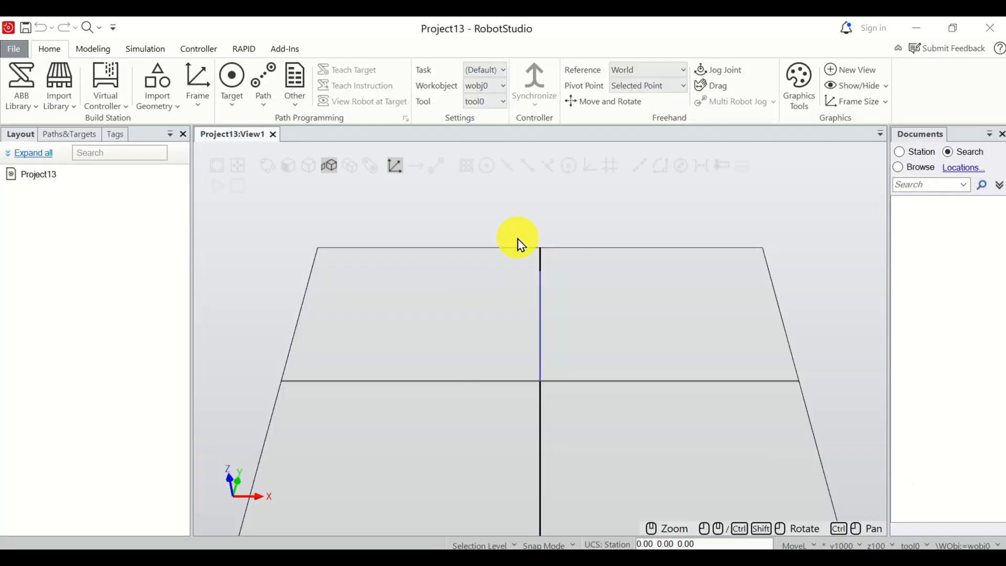
# Add an IRB 120 robot from the ABB library to the empty station, using the IRB 120 version
pyautogui.scroll(-1, 530, 267)
pyautogui.scroll(4, 515, 371)
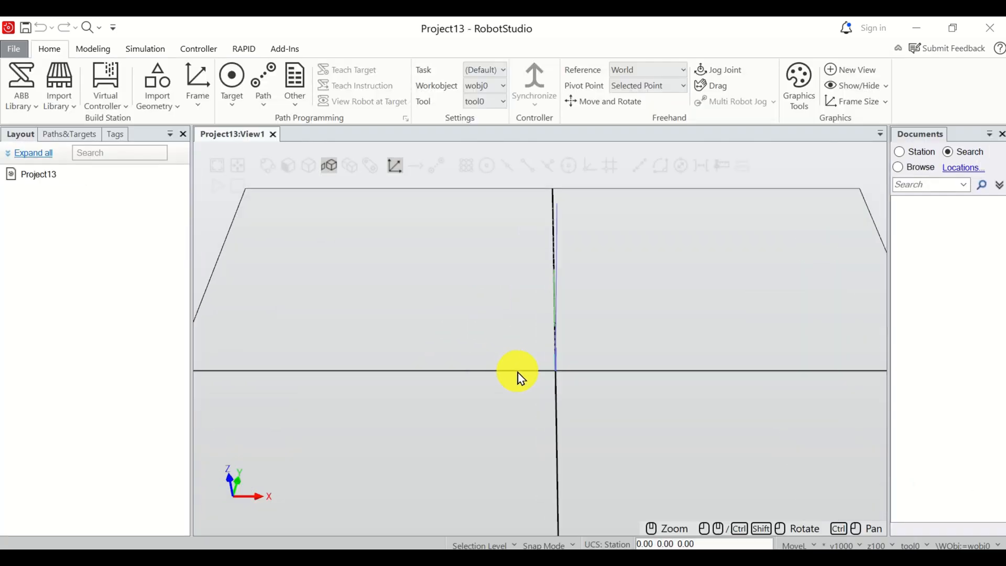
pyautogui.scroll(-3, 521, 374)
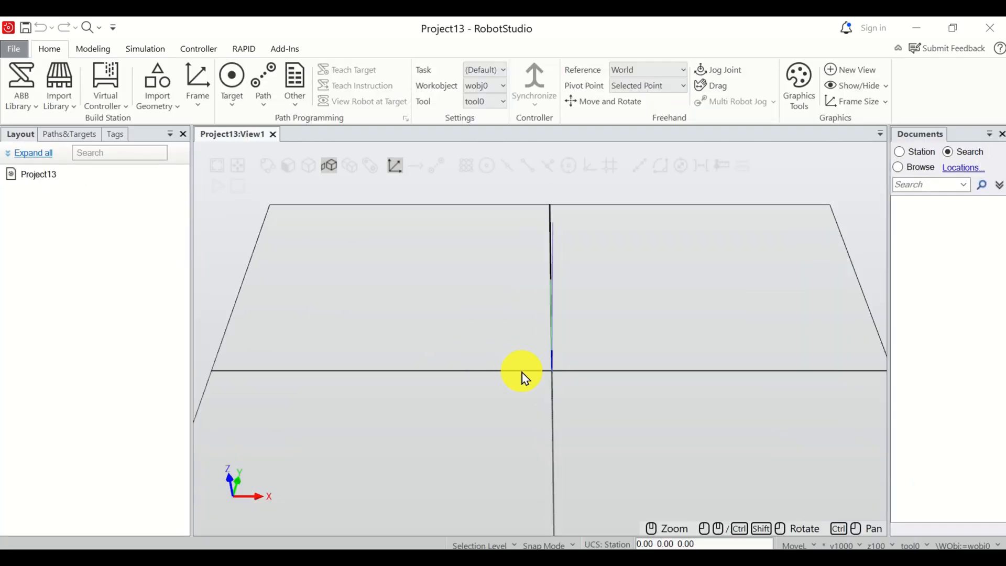
pyautogui.click(36, 117)
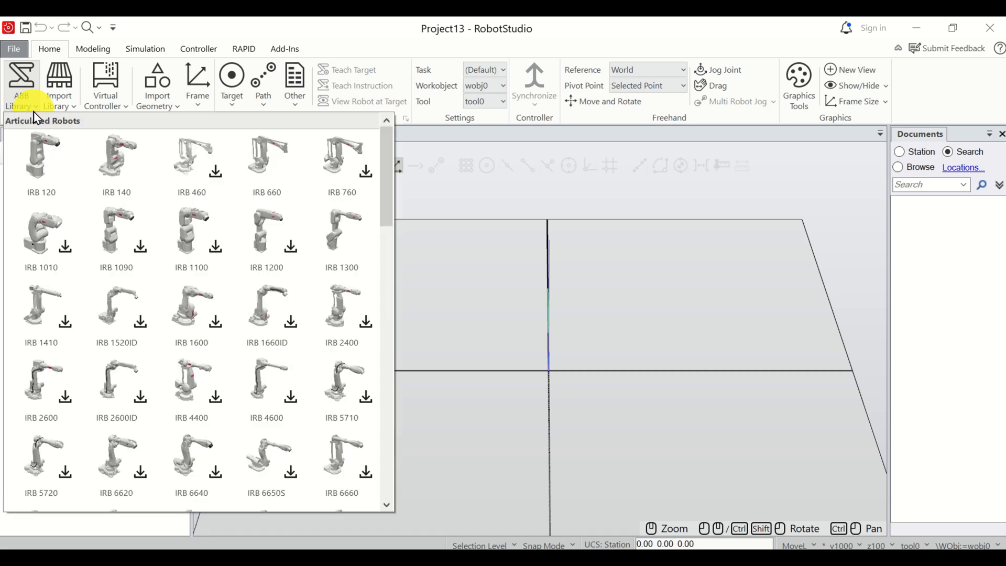
pyautogui.click(42, 181)
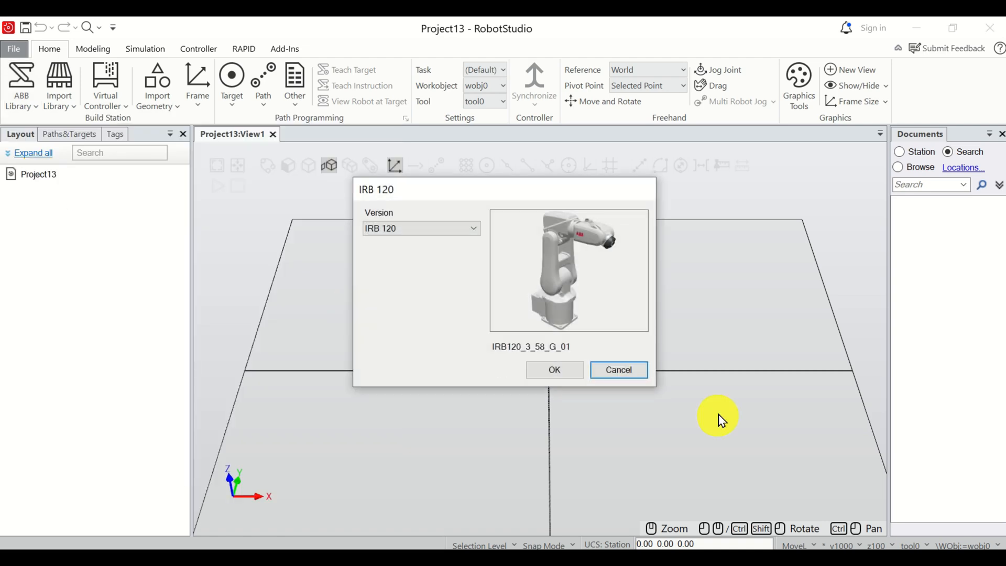
pyautogui.click(568, 368)
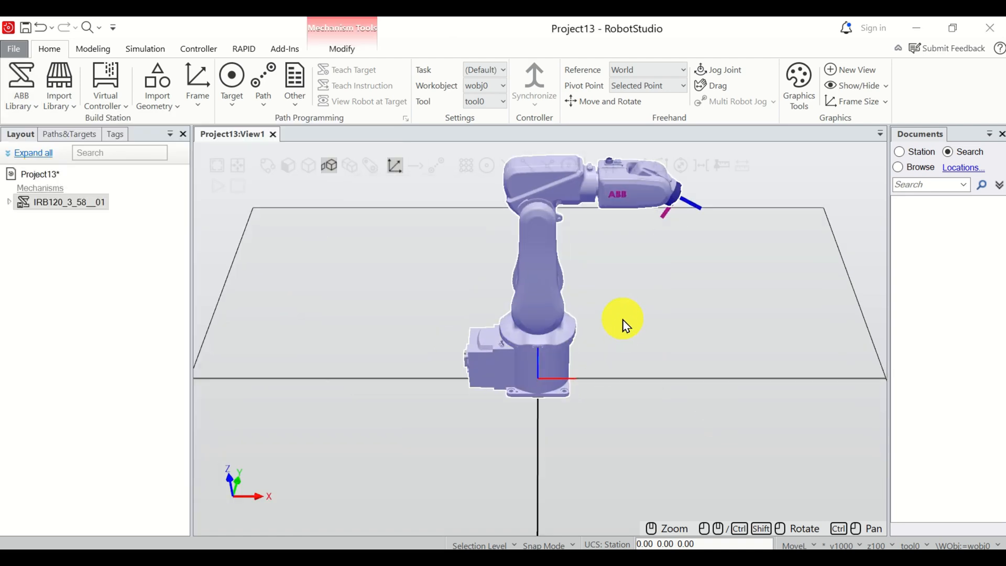
# Examine the IRB 120 robot on the station floor from different distances and angles
pyautogui.scroll(-3, 626, 321)
pyautogui.scroll(3, 690, 284)
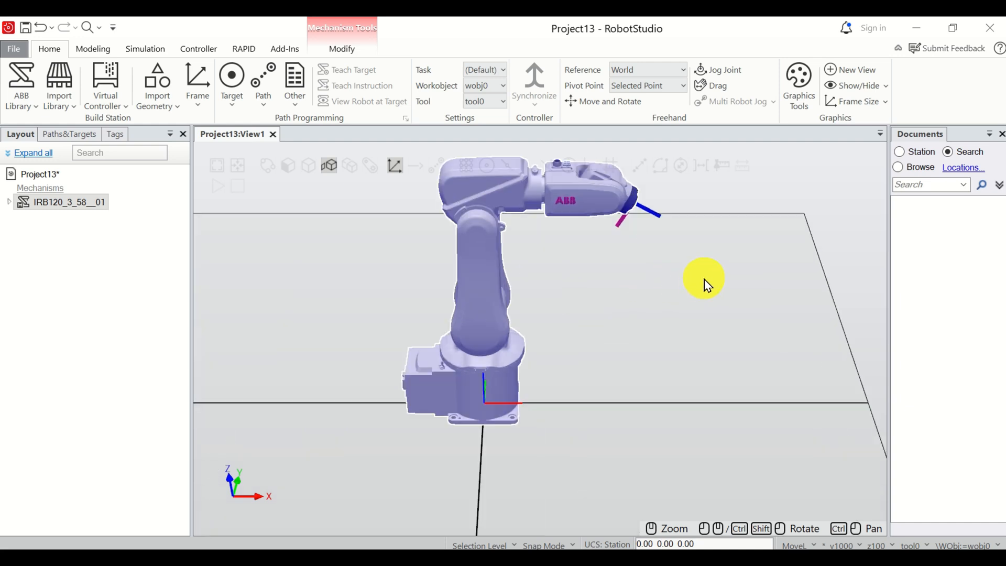
pyautogui.scroll(-3, 561, 287)
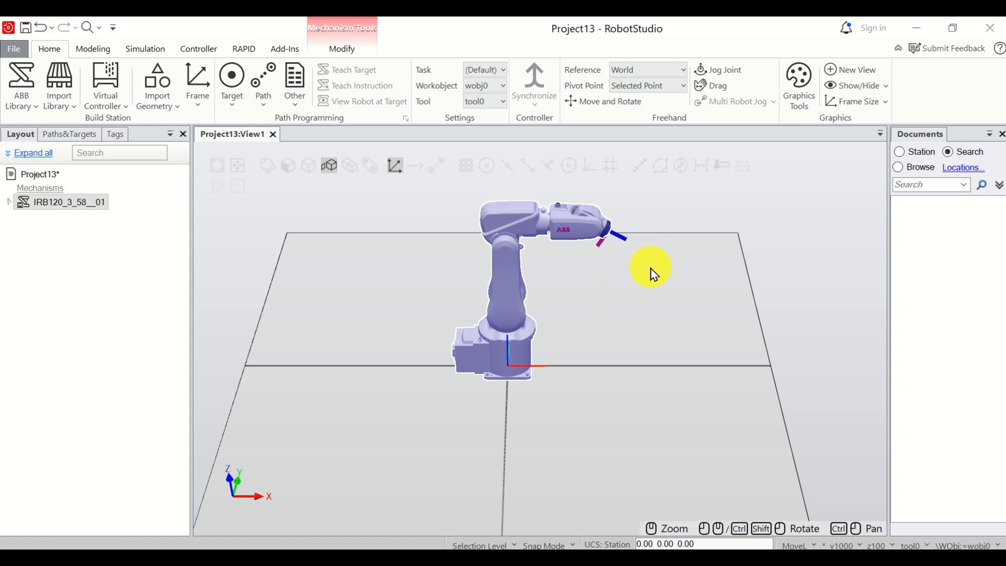
pyautogui.scroll(5, 652, 274)
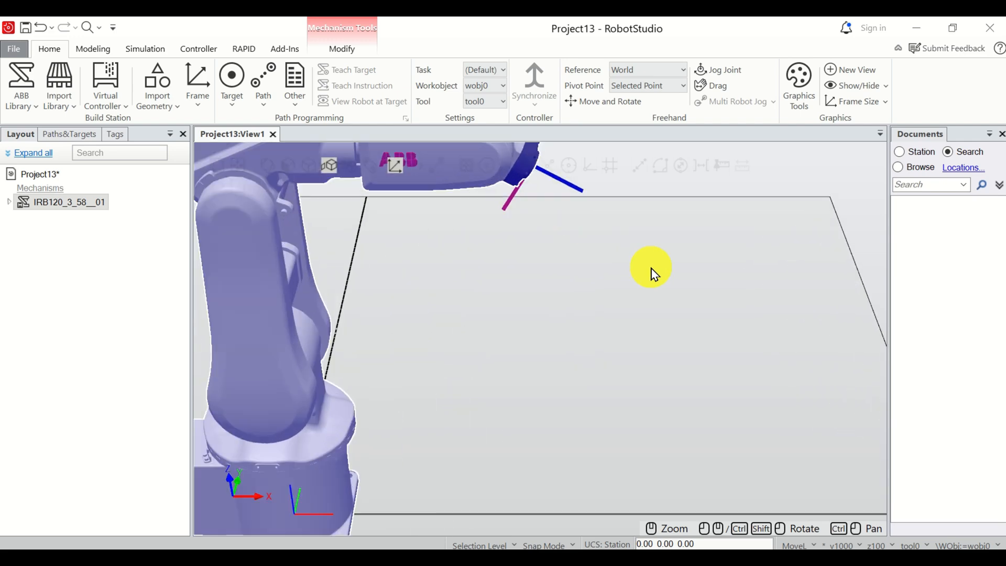
pyautogui.scroll(-3, 652, 275)
pyautogui.scroll(-3, 652, 253)
pyautogui.scroll(5, 653, 227)
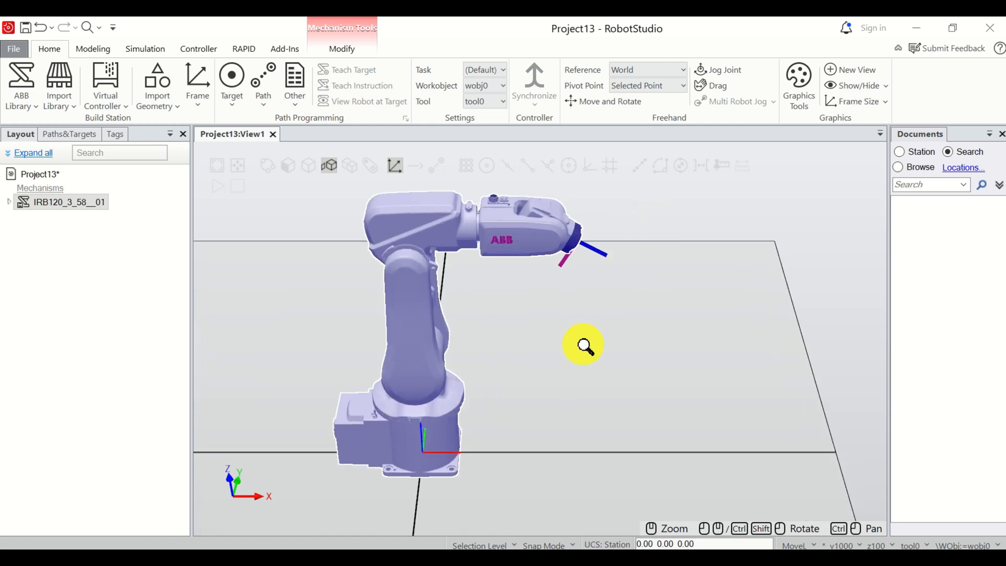
pyautogui.scroll(1, 585, 344)
pyautogui.scroll(-2, 586, 344)
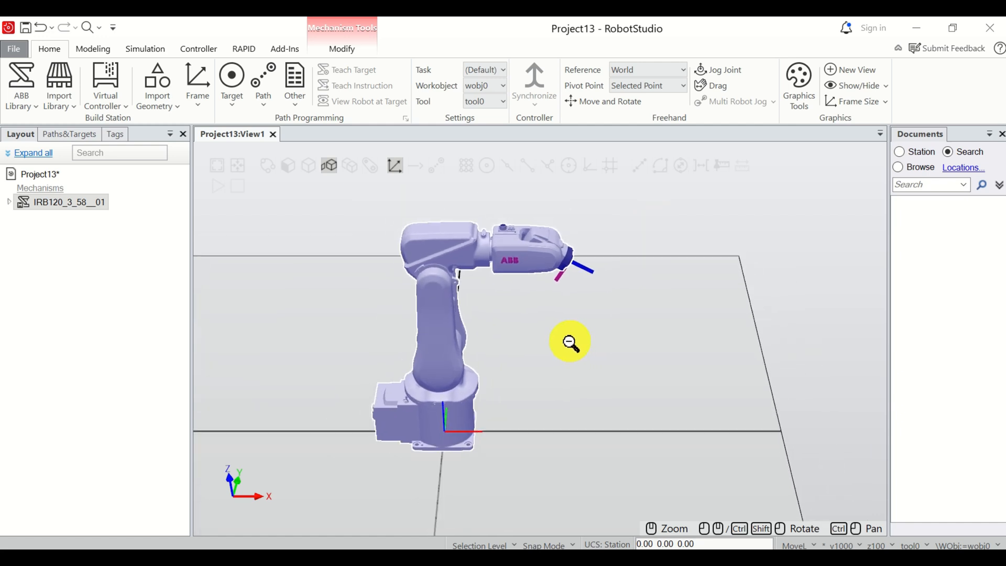
pyautogui.scroll(1, 595, 337)
pyautogui.scroll(-1, 582, 341)
pyautogui.scroll(2, 582, 339)
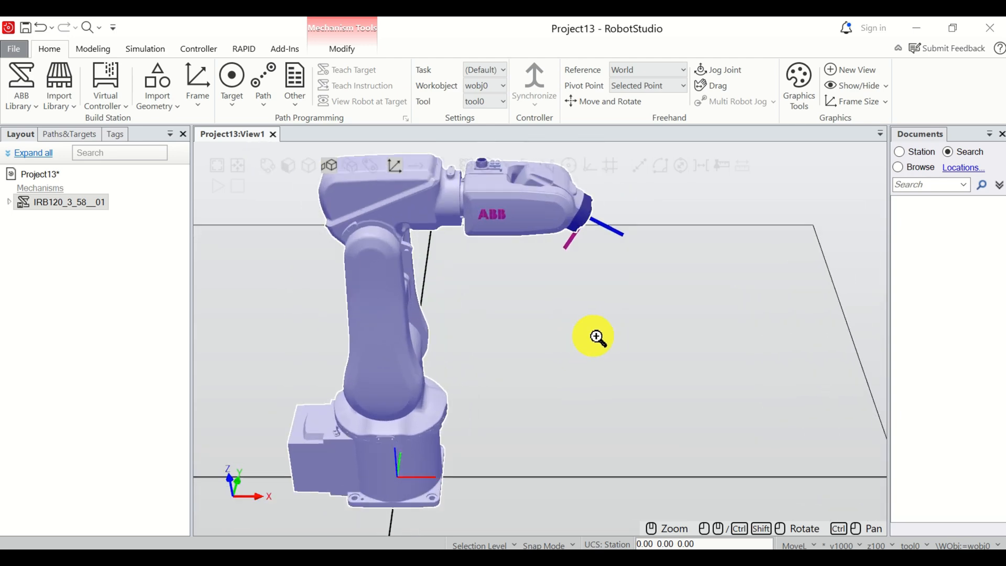
pyautogui.scroll(-3, 550, 345)
pyautogui.scroll(2, 562, 345)
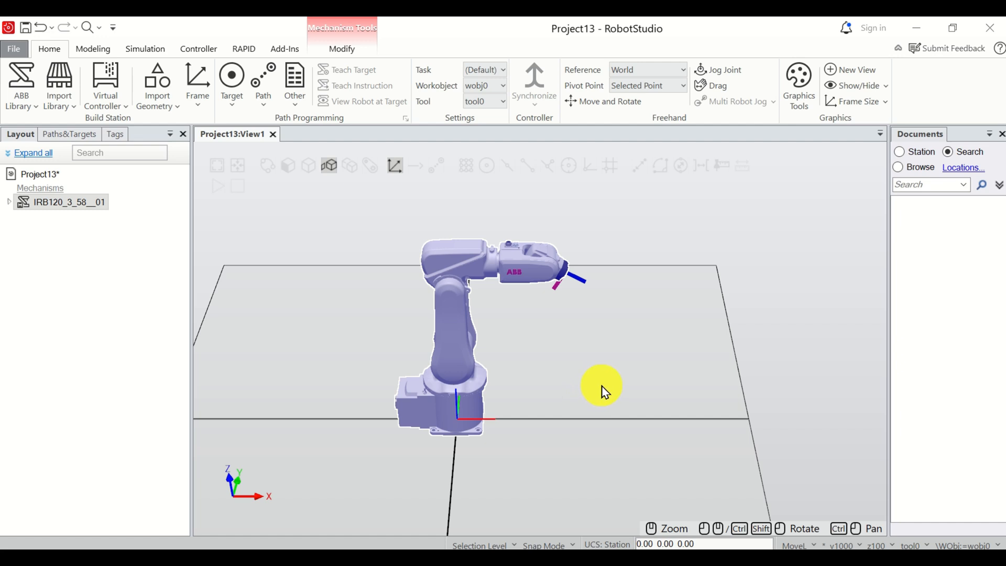
pyautogui.keyDown('ctrl'); pyautogui.keyDown('shift'); pyautogui.moveTo(589, 374); pyautogui.dragTo(539, 366); pyautogui.keyUp('shift'); pyautogui.keyUp('ctrl')
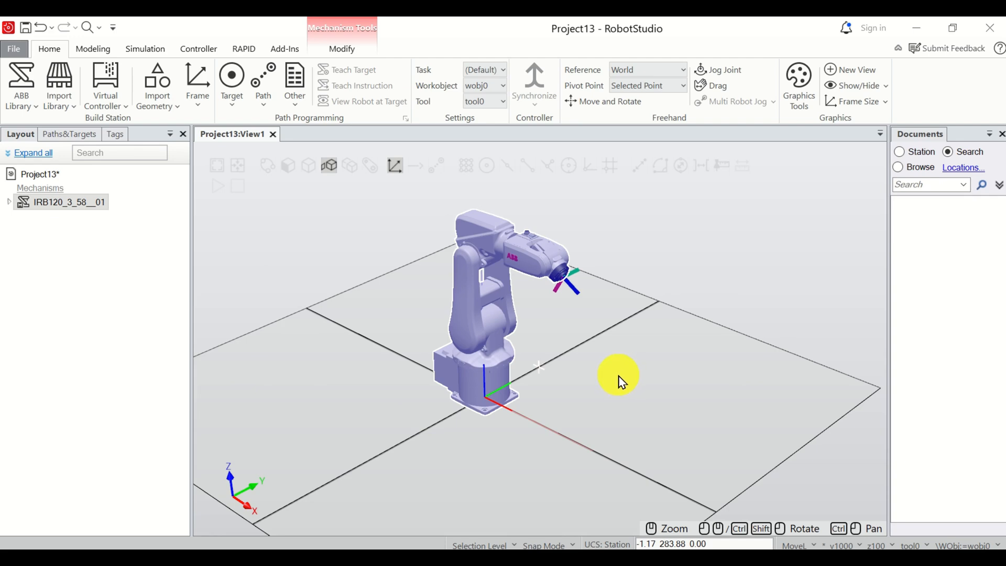
pyautogui.moveTo(620, 377)
pyautogui.keyDown('ctrl'); pyautogui.mouseDown()
pyautogui.moveTo(545, 377)
pyautogui.moveTo(708, 389)
pyautogui.moveTo(556, 407)
pyautogui.moveTo(635, 388)
pyautogui.mouseUp(); pyautogui.keyUp('ctrl')
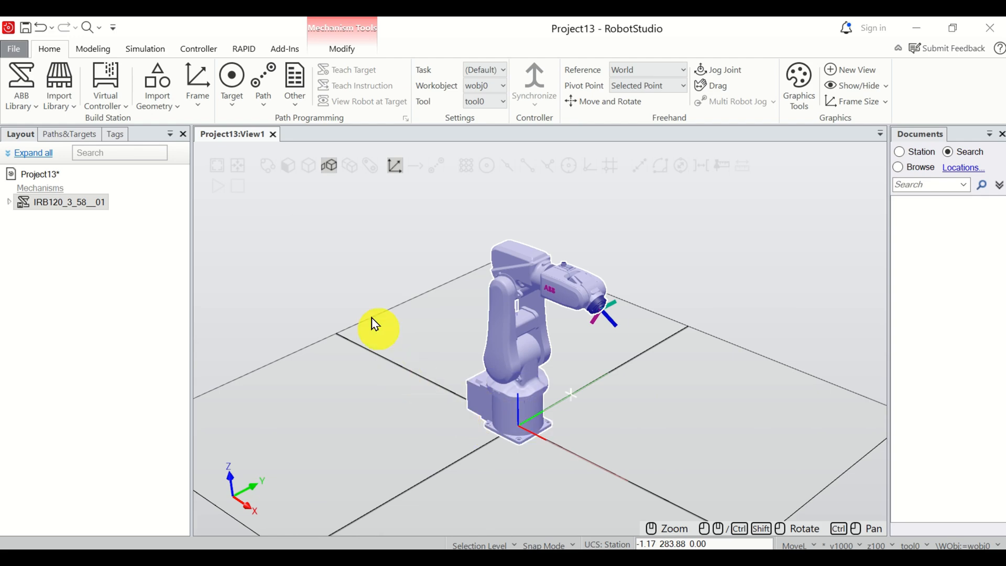
# Create a virtual controller named Controller1 from the existing layout, keeping the default options and the task frame aligned with the IRB 120
pyautogui.click(124, 113)
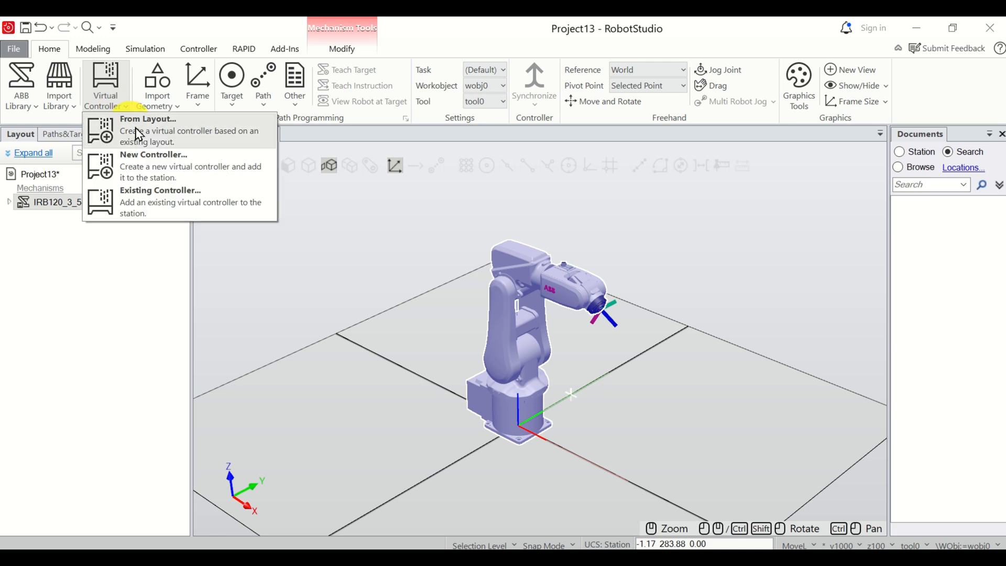
pyautogui.click(149, 141)
pyautogui.click(578, 424)
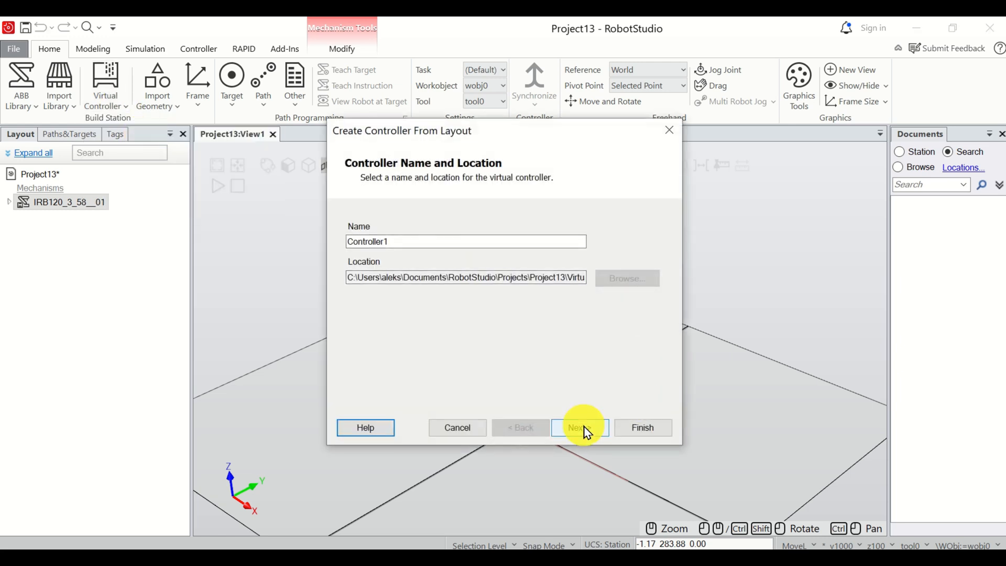
pyautogui.click(587, 430)
pyautogui.click(594, 429)
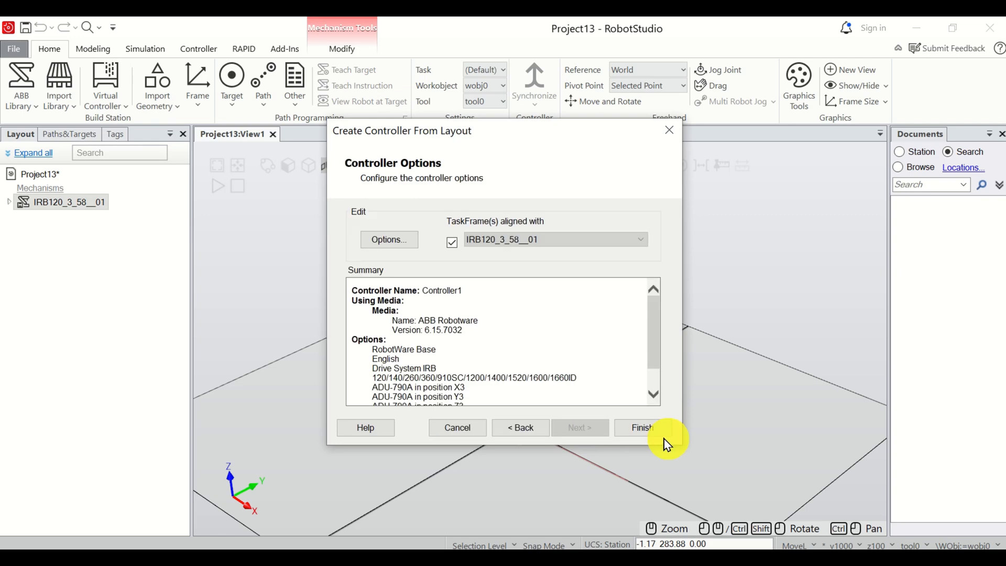
pyautogui.click(645, 429)
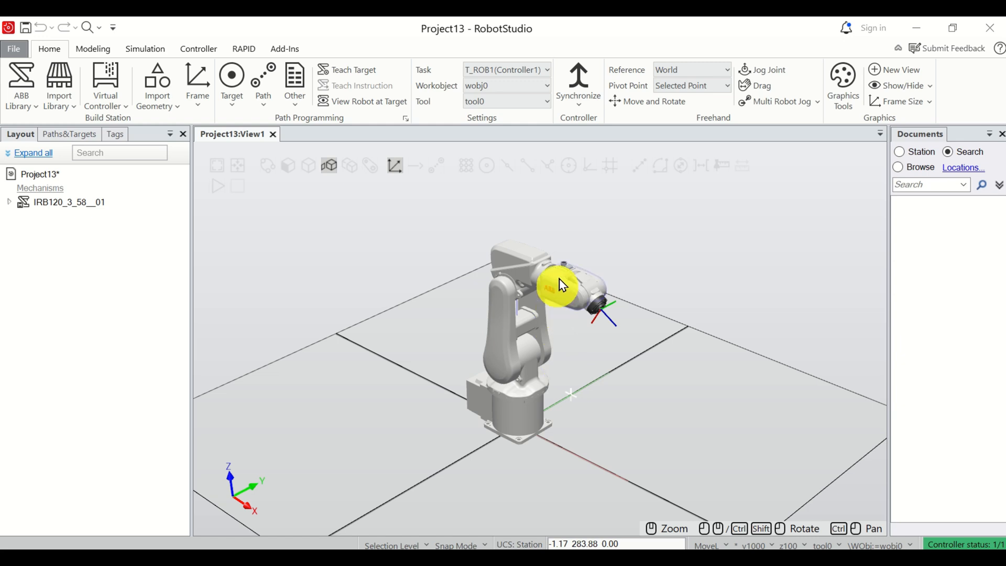
# Jog the robot's joint 4 to turn the forearm and joint 2 to lean the lower arm backwards
pyautogui.click(772, 73)
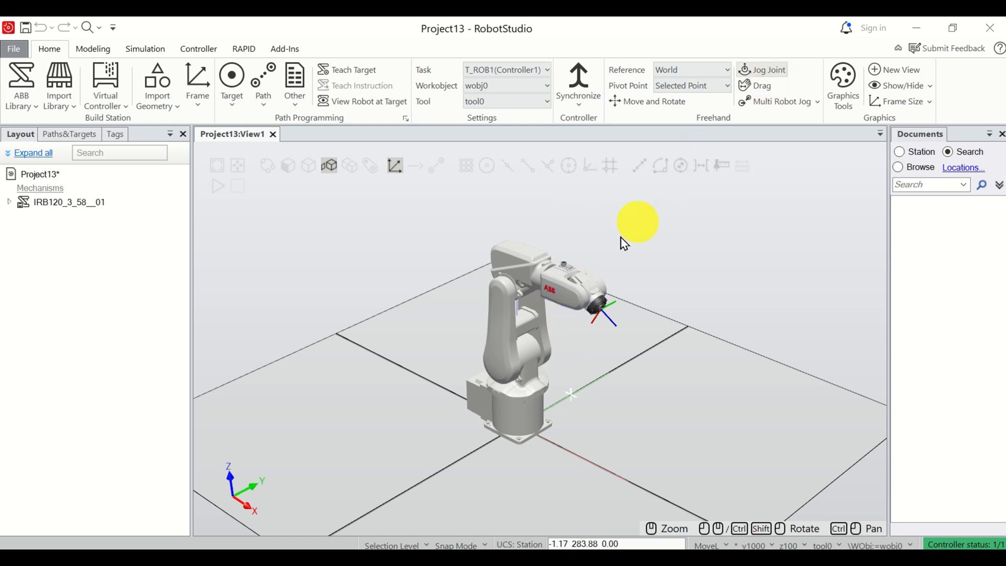
pyautogui.click(587, 312)
pyautogui.moveTo(576, 290)
pyautogui.mouseDown()
pyautogui.moveTo(568, 285)
pyautogui.moveTo(587, 273)
pyautogui.moveTo(555, 286)
pyautogui.moveTo(566, 296)
pyautogui.mouseUp()
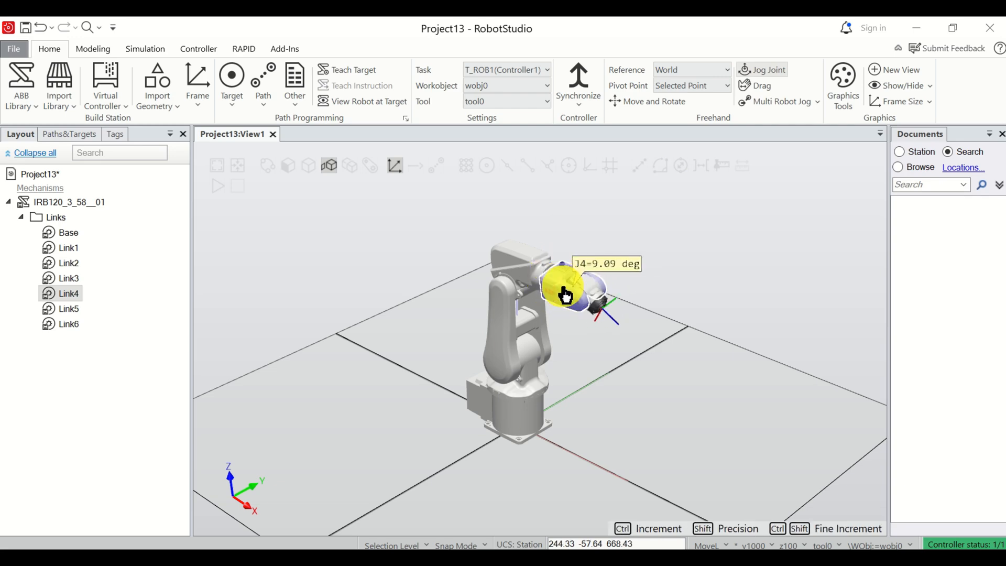
pyautogui.moveTo(505, 315); pyautogui.dragTo(477, 286)
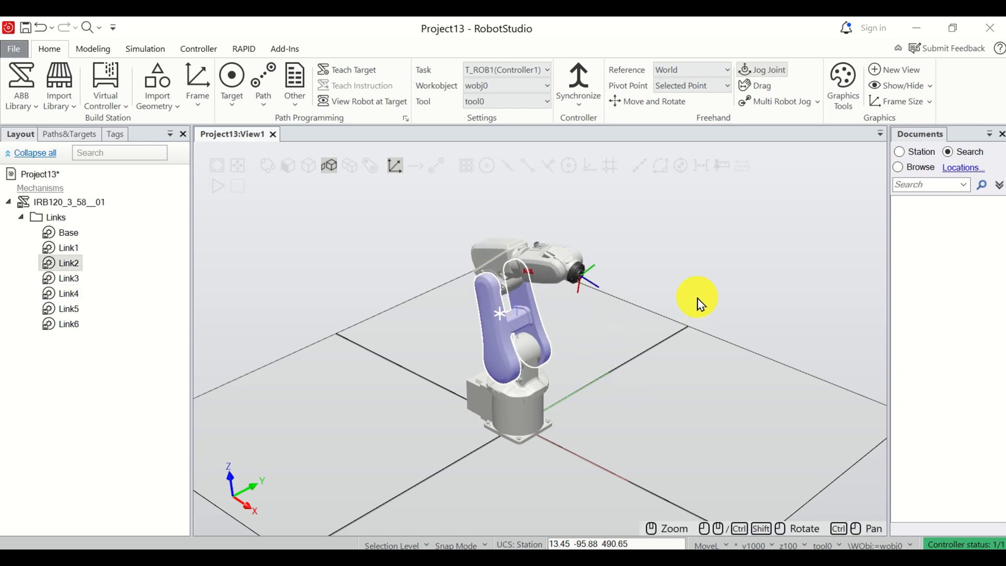
pyautogui.click(697, 298)
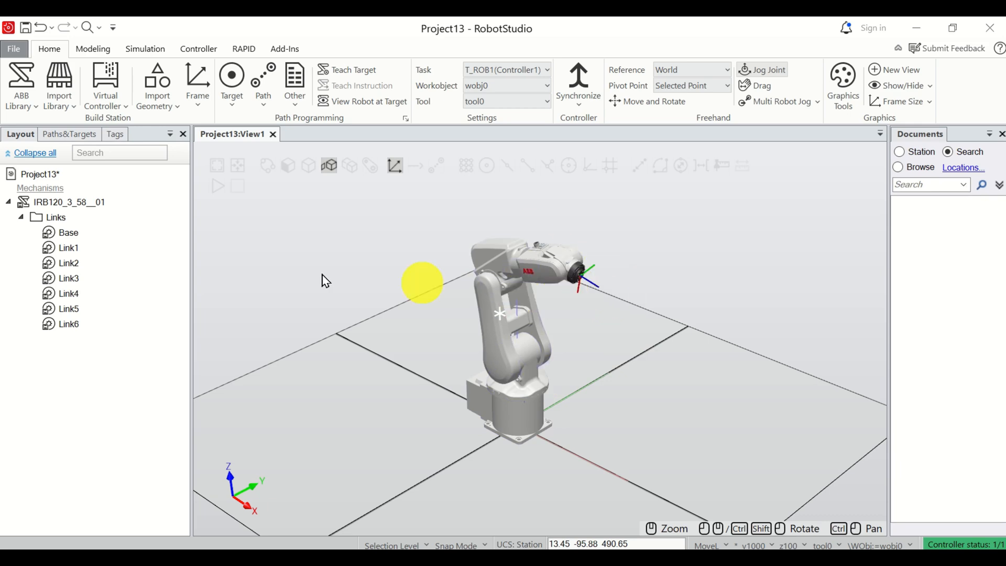
# Import the myTool component from the training objects library into the station
pyautogui.click(66, 102)
pyautogui.moveTo(91, 150)
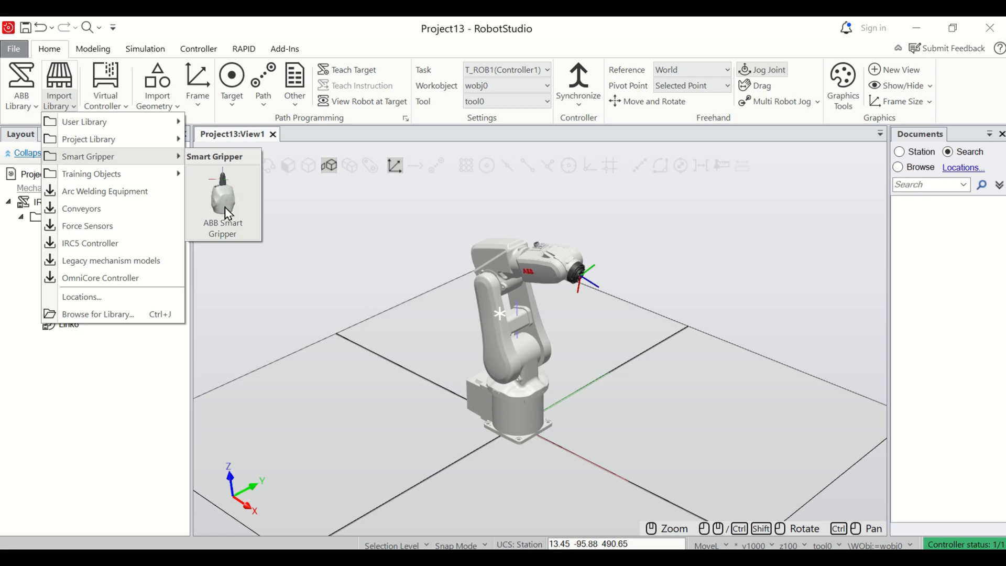
pyautogui.moveTo(139, 178)
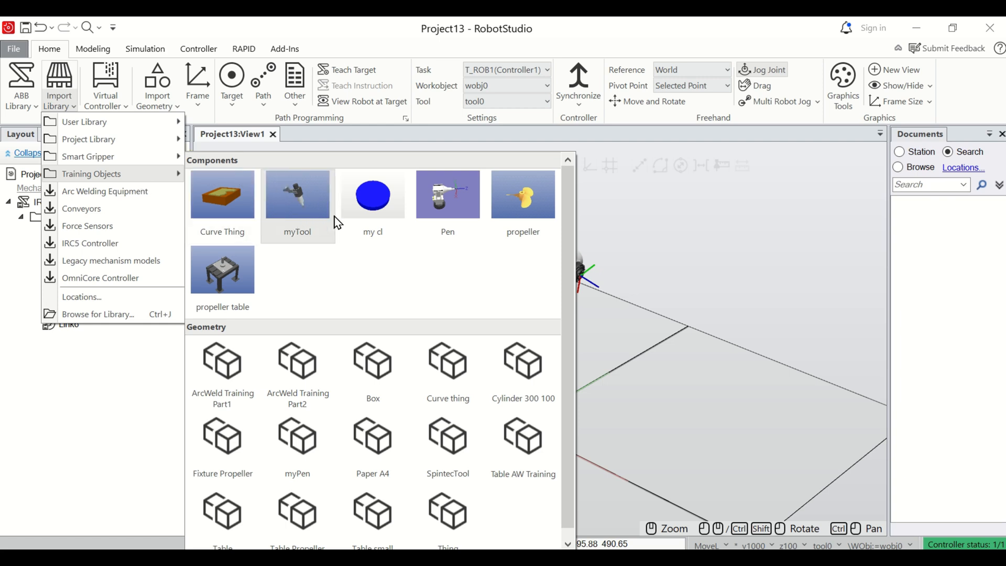
pyautogui.click(293, 202)
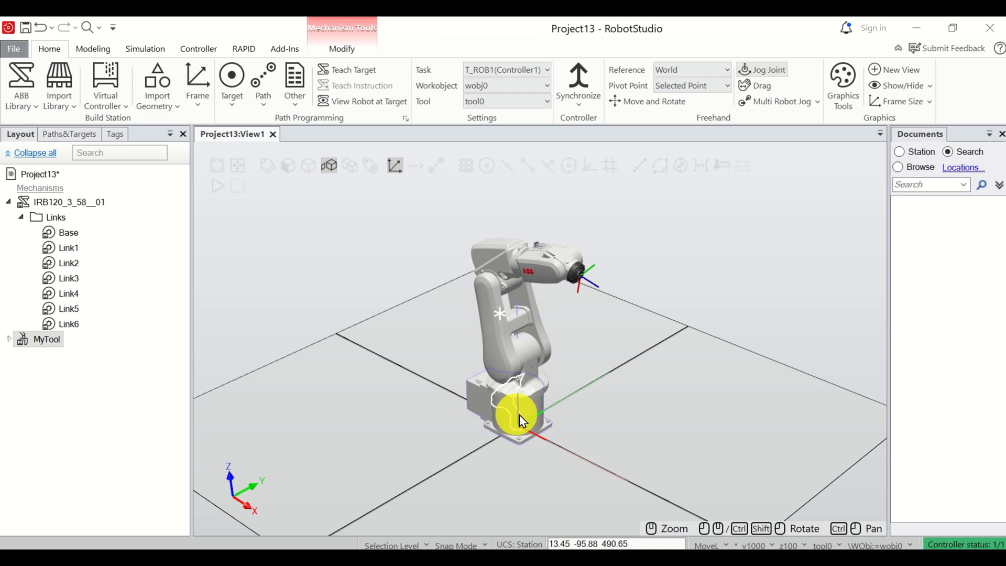
# Attach MyTool to the IRB120_3_58__01 (T_ROB1) robot and update the tool's position to the robot's flange
pyautogui.scroll(5, 521, 420)
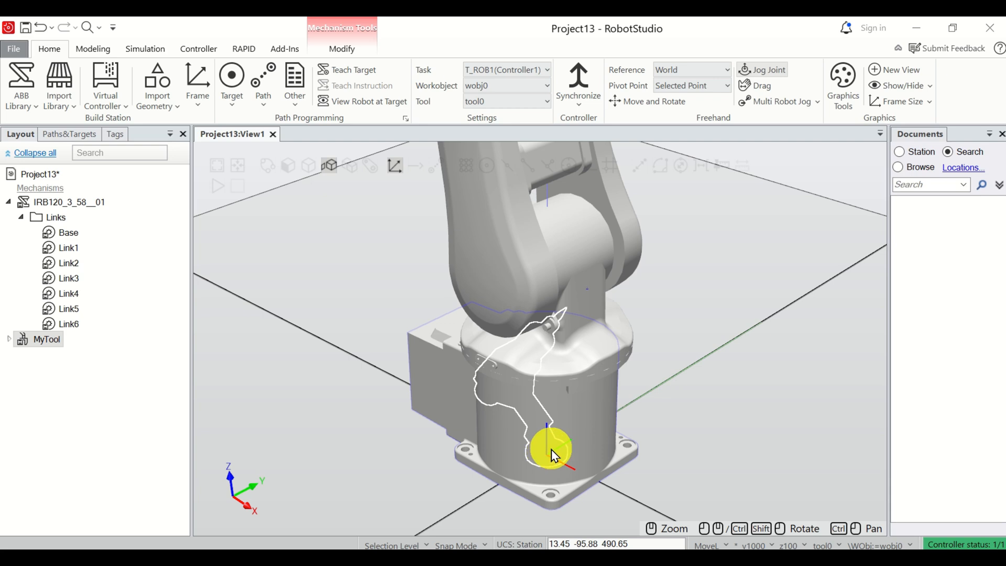
pyautogui.scroll(-3, 553, 457)
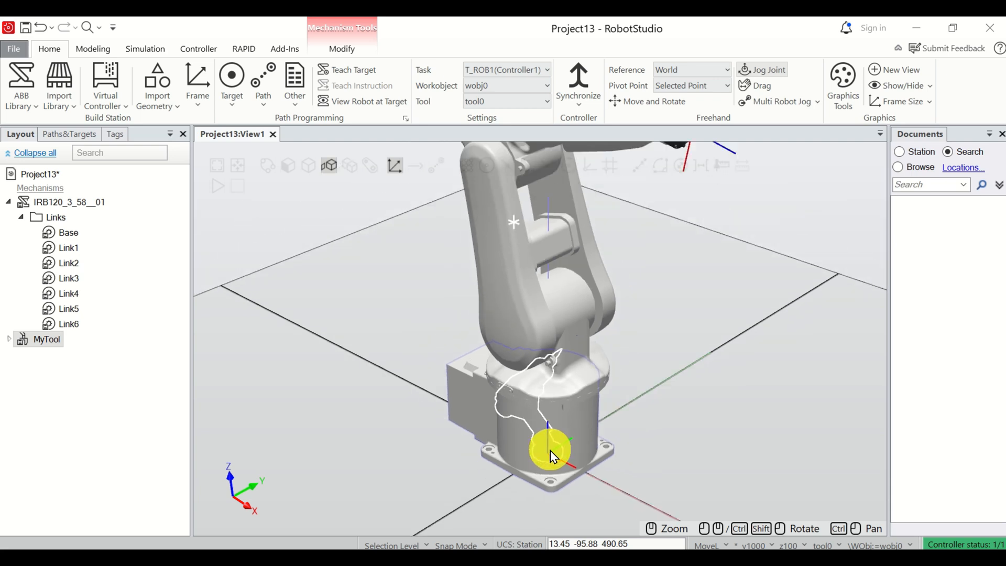
pyautogui.scroll(-3, 527, 401)
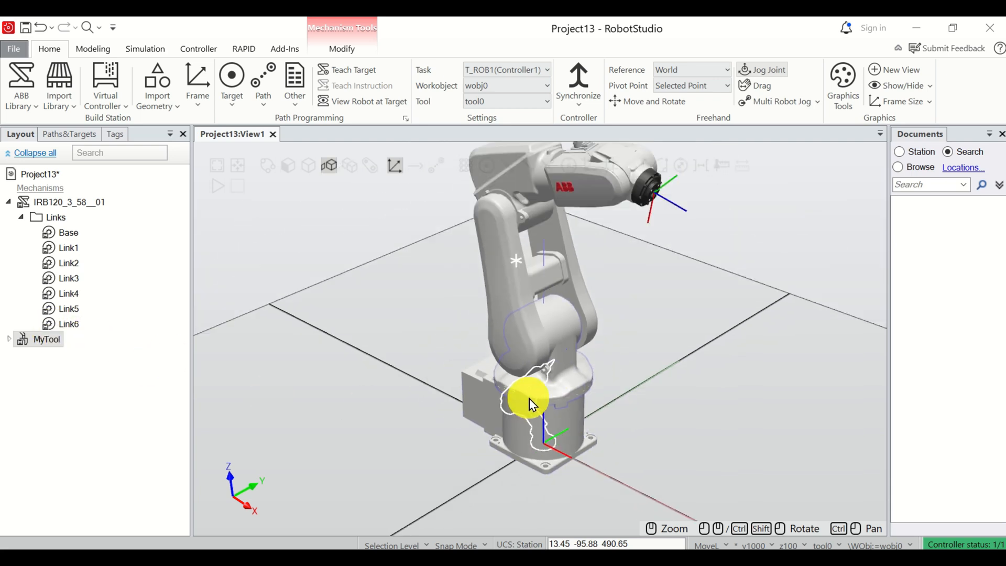
pyautogui.scroll(2, 642, 212)
pyautogui.scroll(2, 642, 213)
pyautogui.scroll(-3, 610, 224)
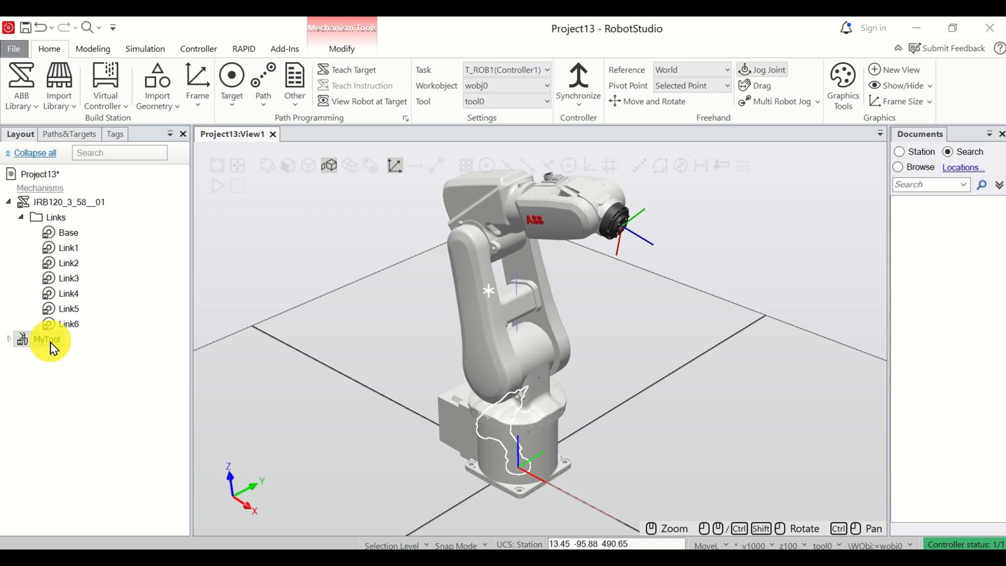
pyautogui.rightClick(47, 348)
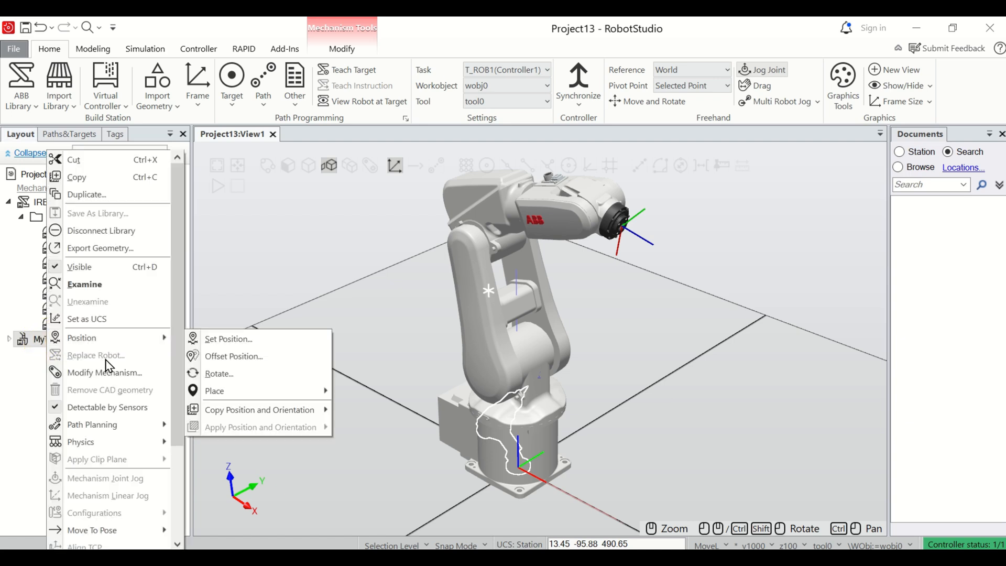
pyautogui.moveTo(172, 424); pyautogui.dragTo(173, 520)
pyautogui.moveTo(110, 489)
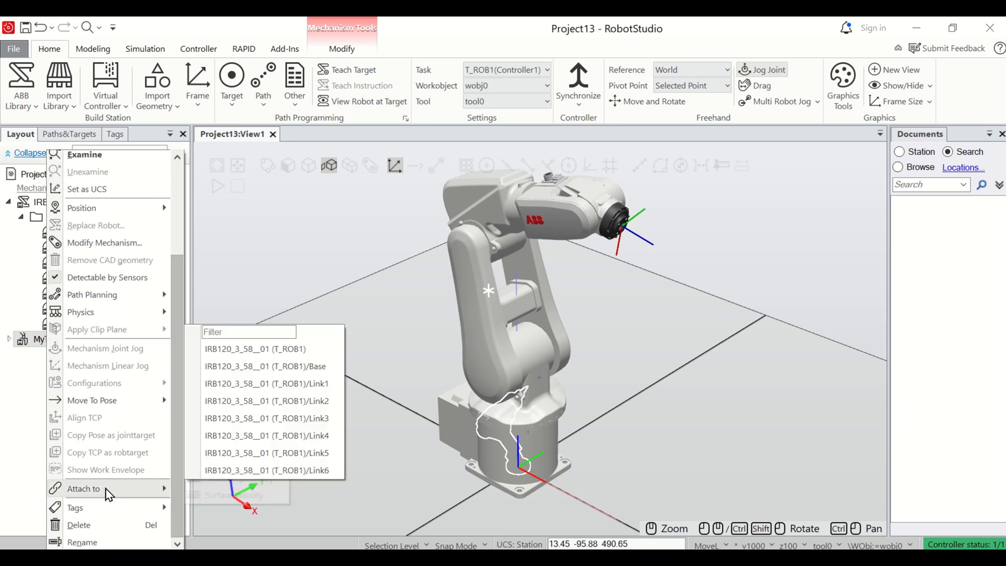
pyautogui.click(277, 349)
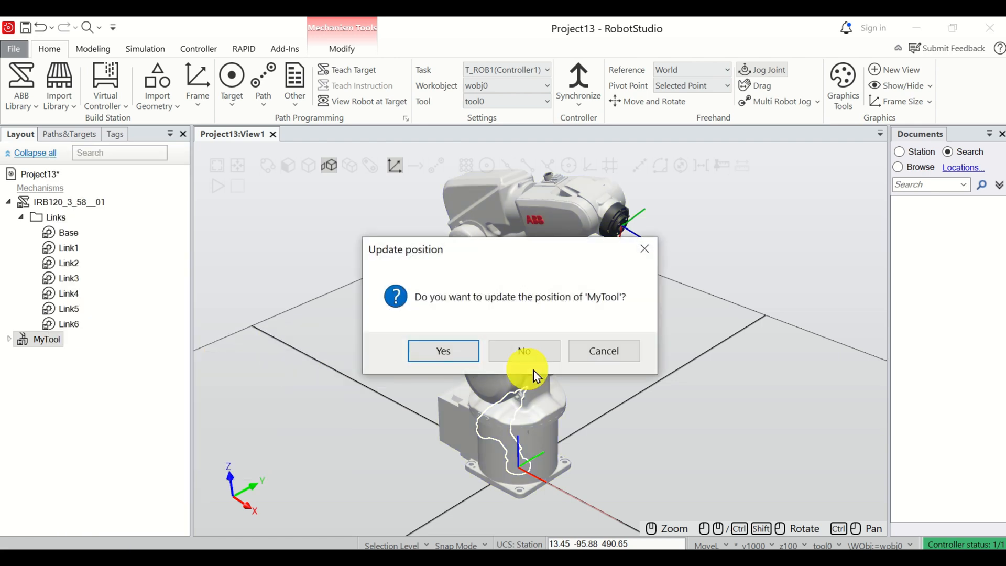
pyautogui.click(443, 351)
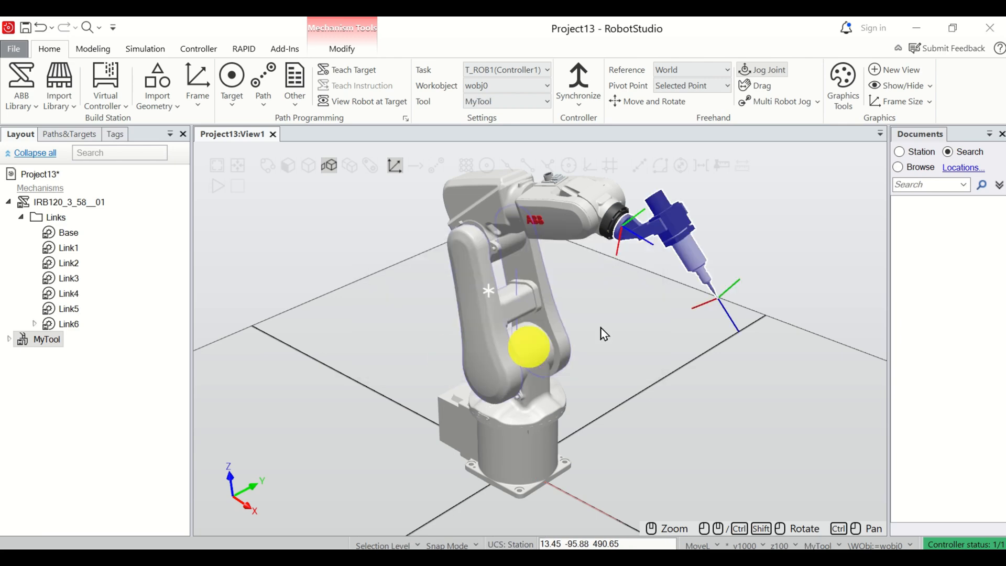
# Add an IRB 140 robot from the ABB library to the station, keeping the IRB 140 version
pyautogui.scroll(-6, 692, 269)
pyautogui.scroll(5, 703, 292)
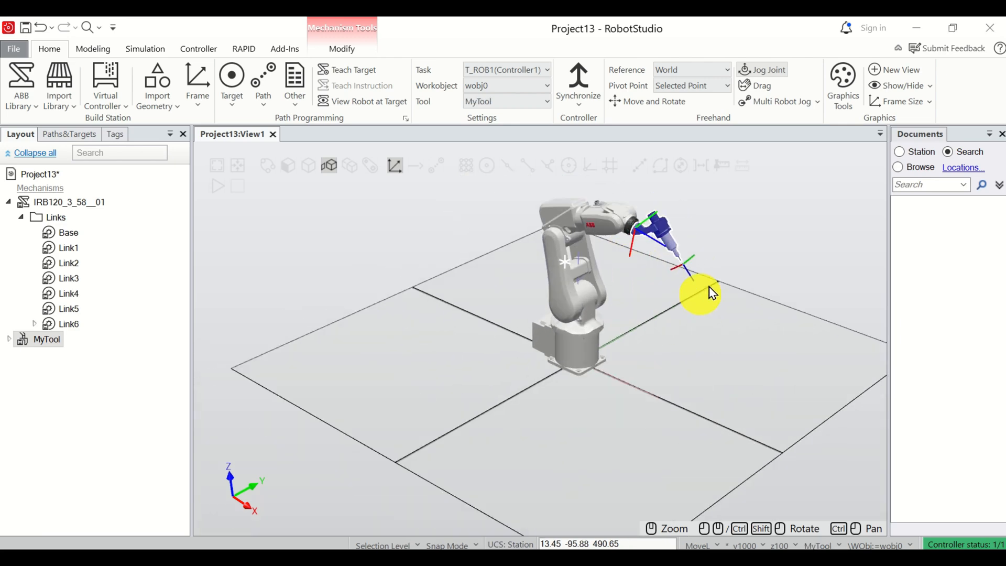
pyautogui.scroll(-3, 702, 251)
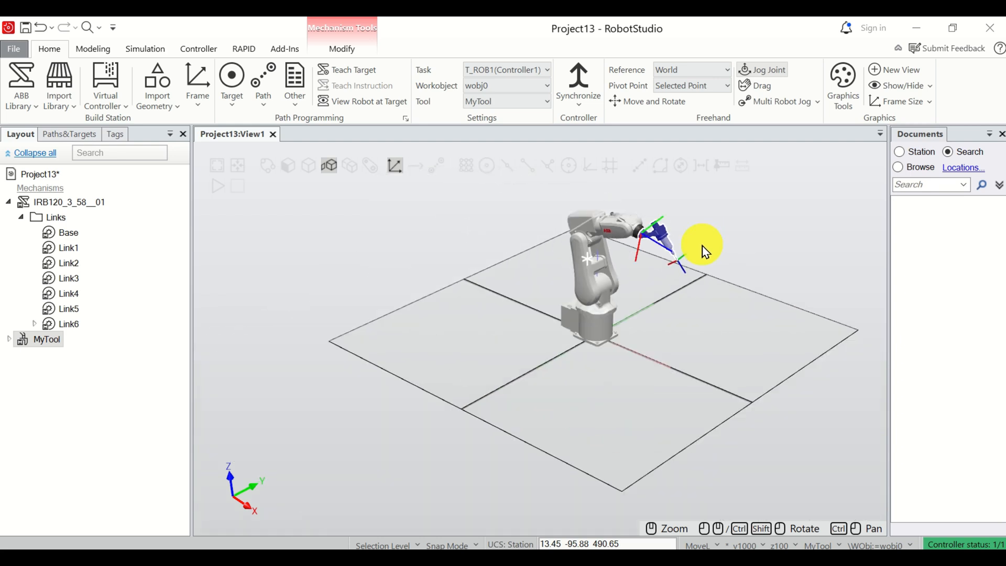
pyautogui.scroll(3, 702, 251)
pyautogui.scroll(-4, 702, 250)
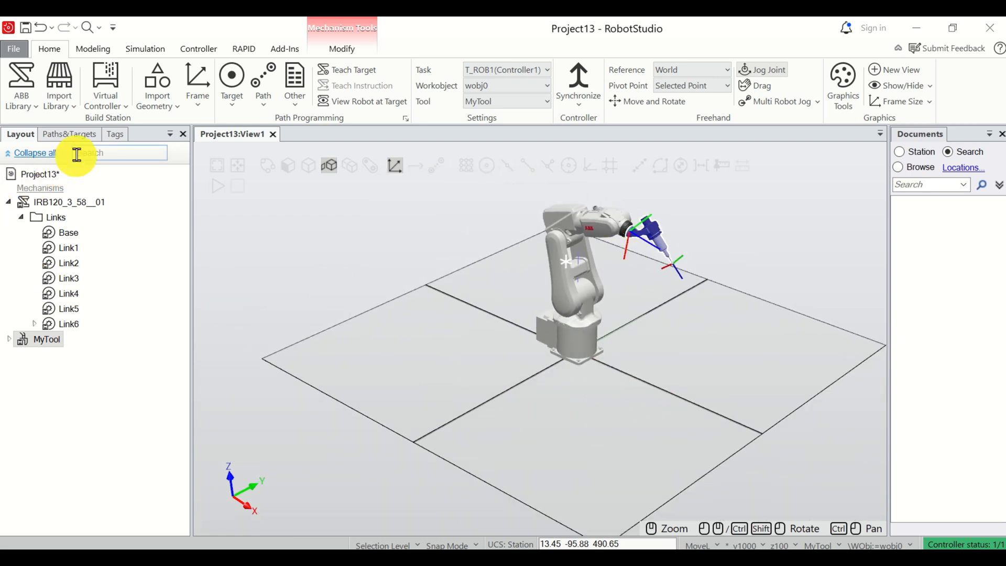
pyautogui.click(31, 111)
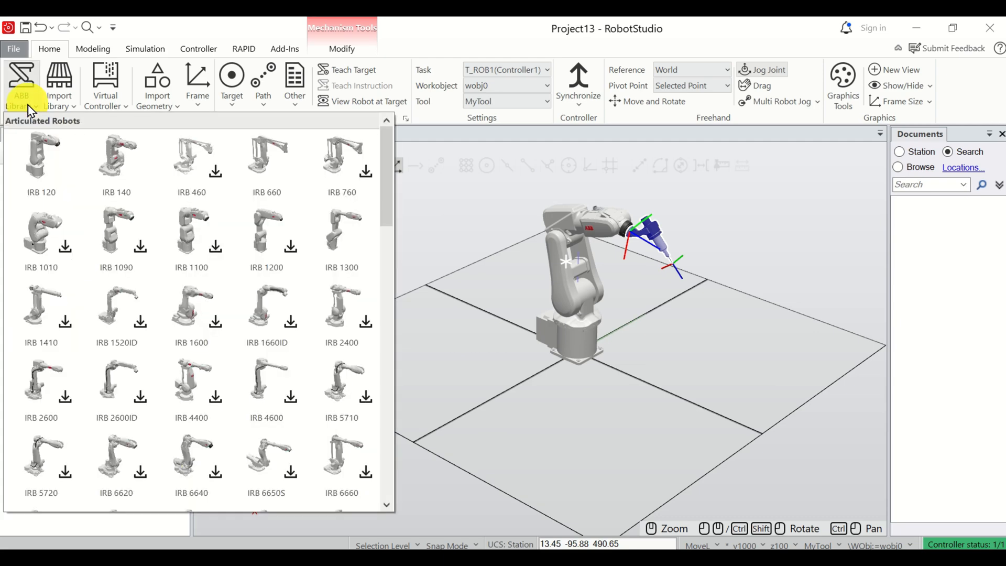
pyautogui.click(134, 174)
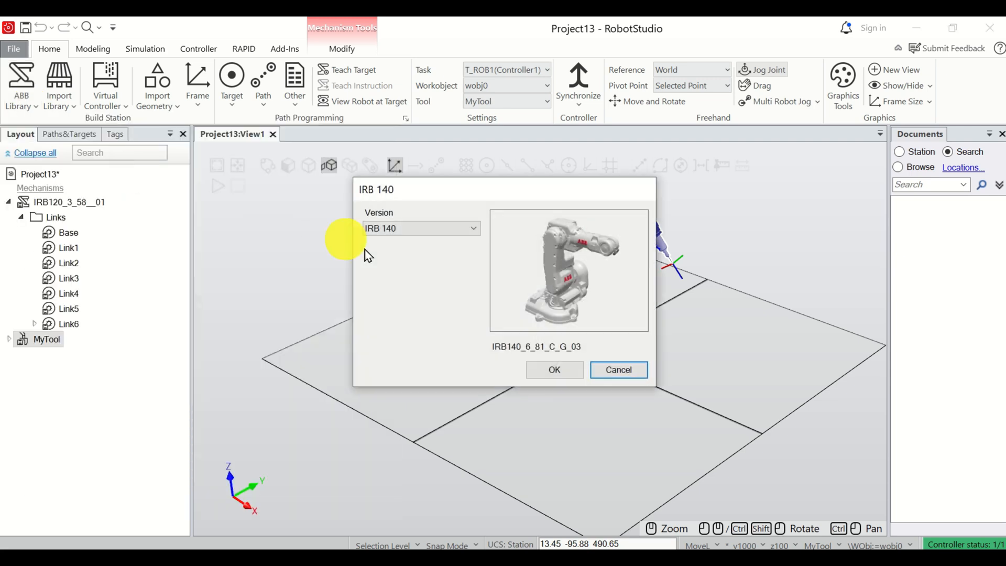
pyautogui.click(542, 371)
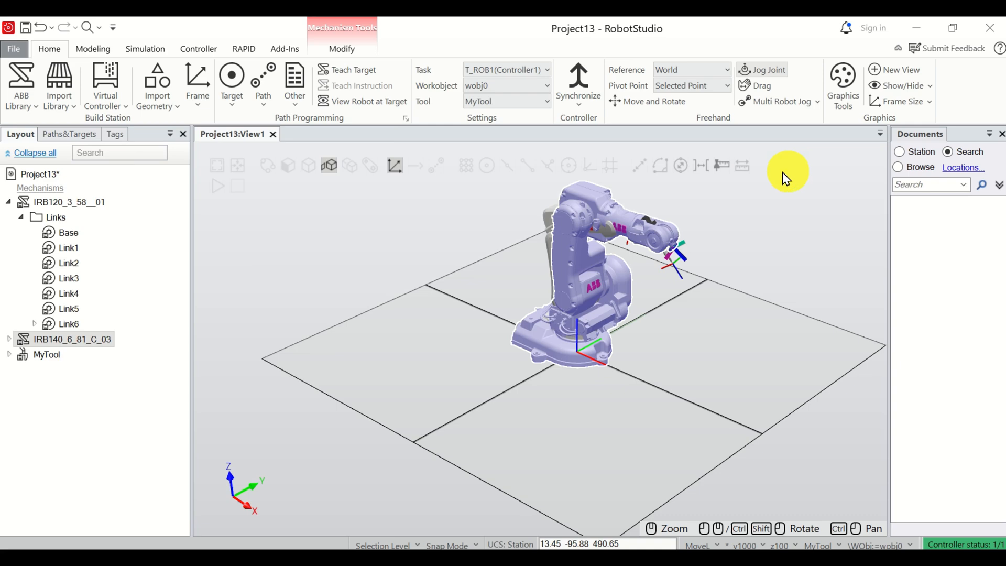
pyautogui.click(621, 108)
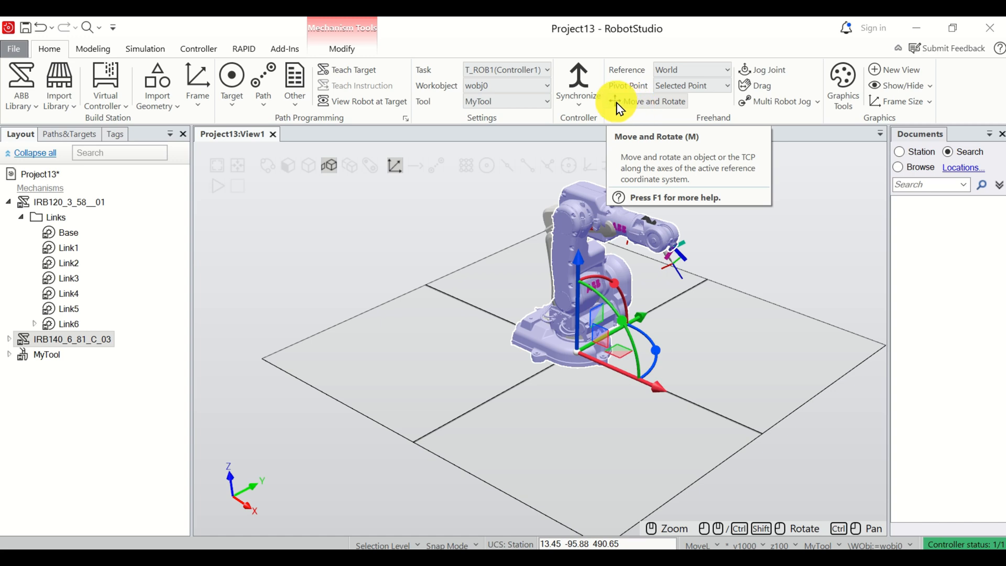
pyautogui.click(617, 366)
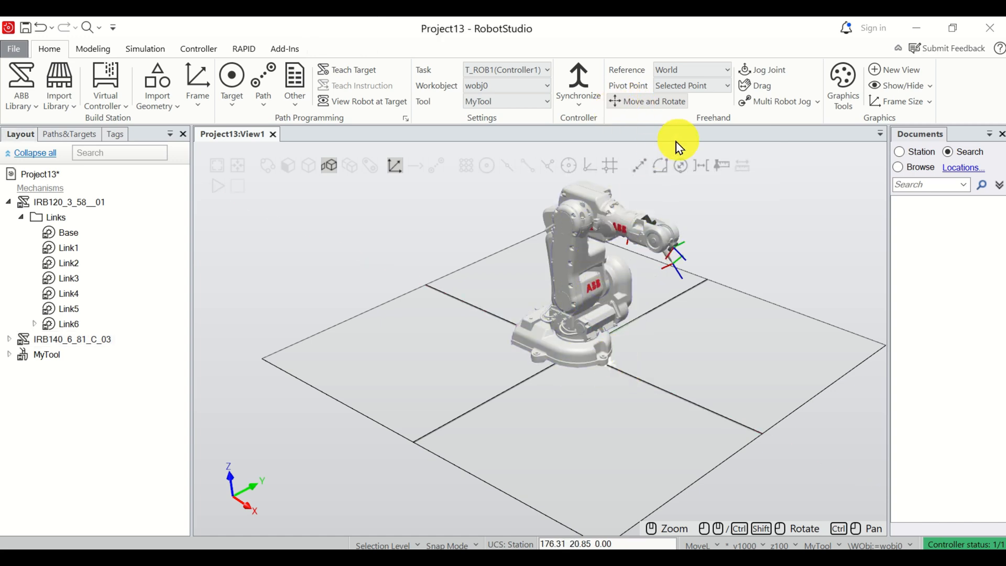
pyautogui.click(639, 100)
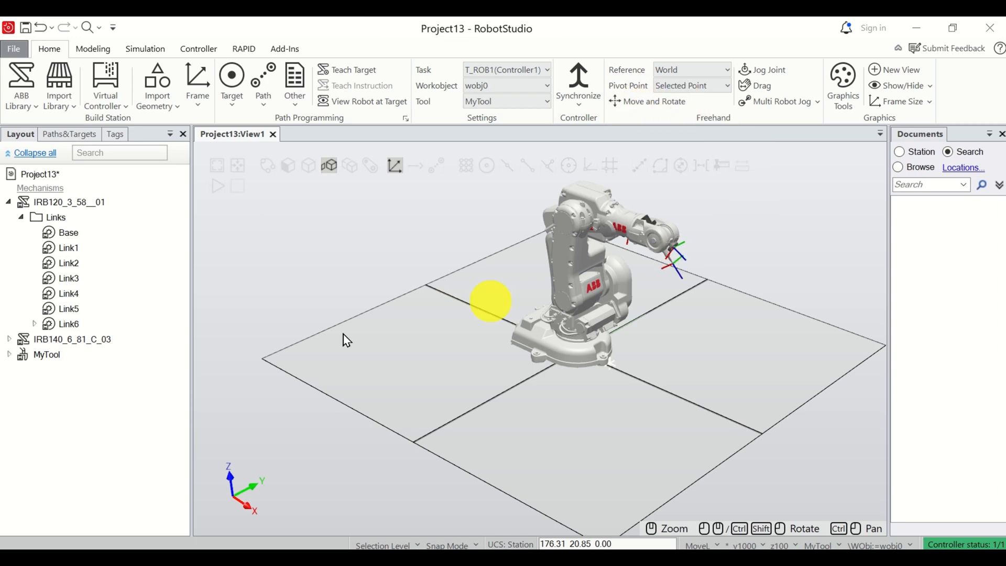
# Move the IRB 140 robot along the positive X axis, clear of the IRB 120
pyautogui.click(76, 341)
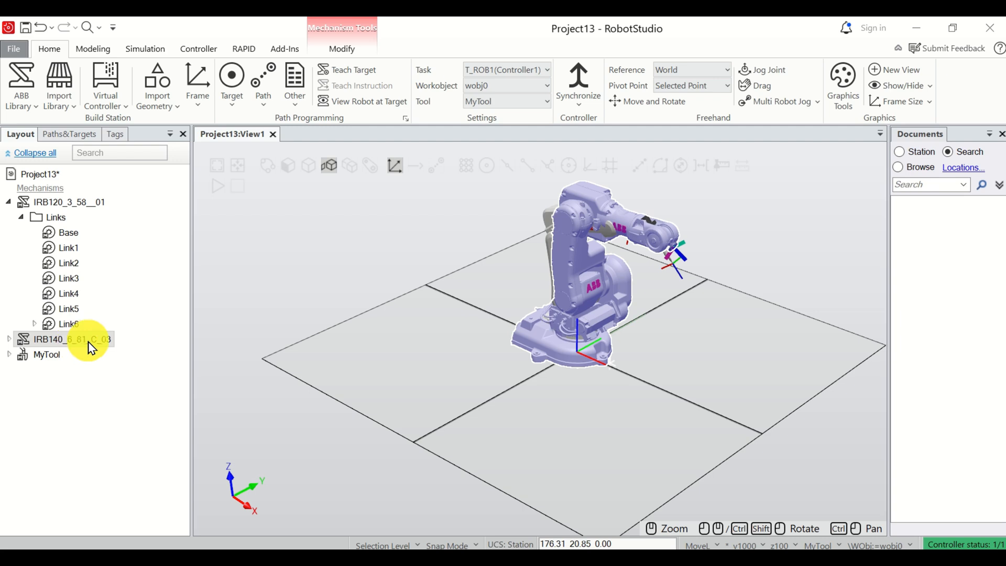
pyautogui.click(635, 103)
pyautogui.scroll(5, 630, 380)
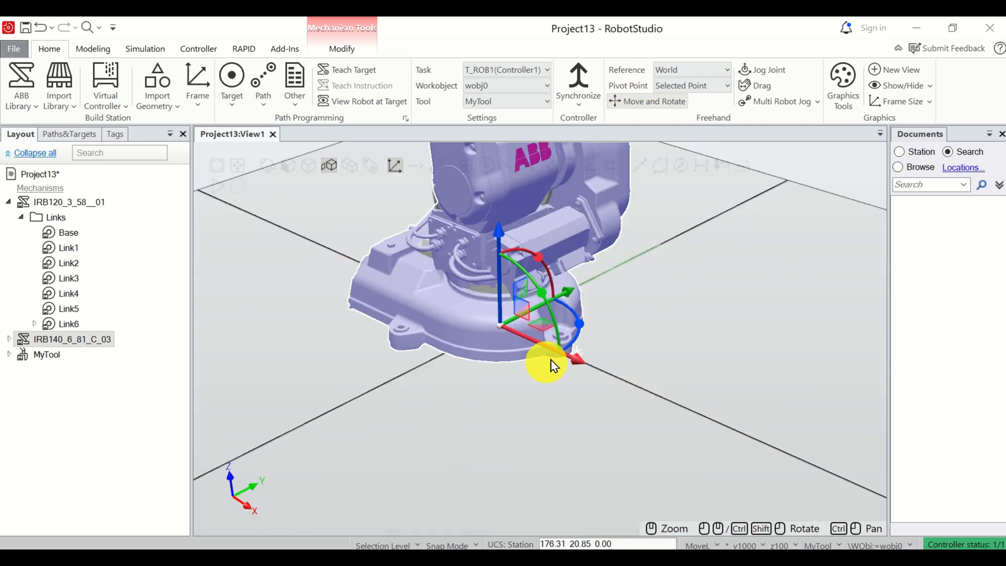
pyautogui.moveTo(563, 361); pyautogui.dragTo(835, 476)
# Move the IRB 140 along the negative Y axis in two passes to place it well apart from the IRB 120
pyautogui.scroll(-5, 791, 461)
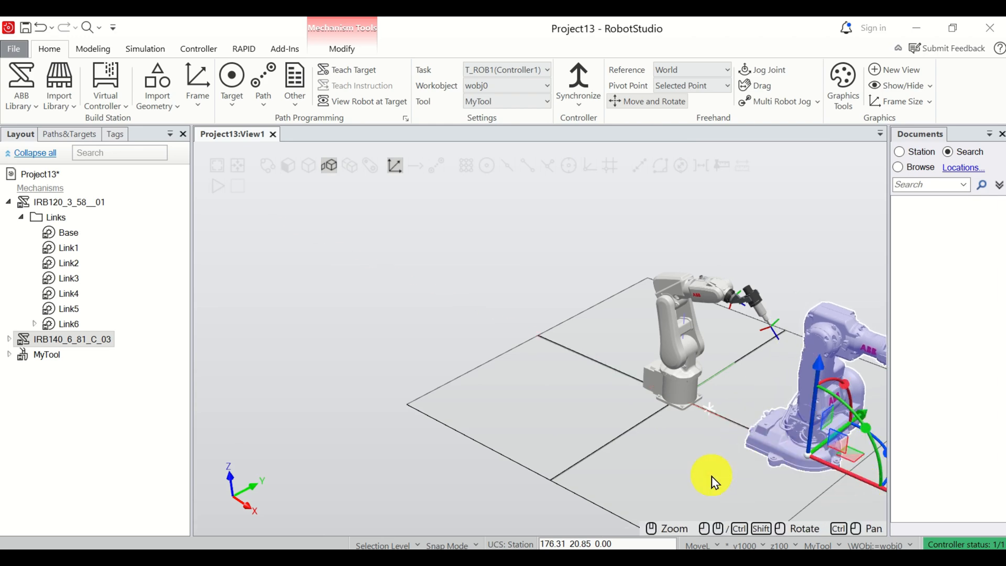
pyautogui.scroll(-4, 712, 480)
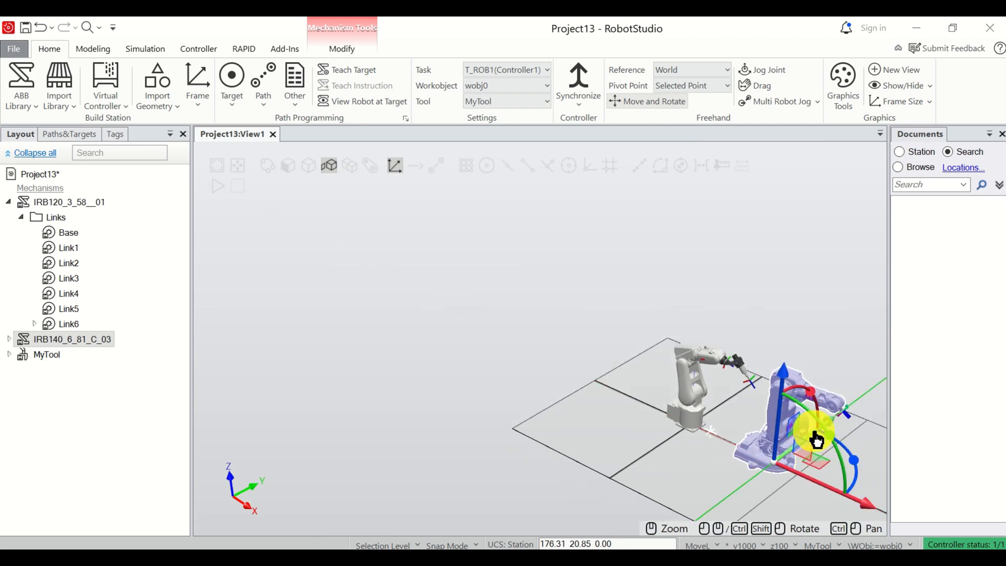
pyautogui.moveTo(818, 438); pyautogui.dragTo(725, 474)
pyautogui.scroll(-2, 786, 459)
pyautogui.scroll(-1, 785, 454)
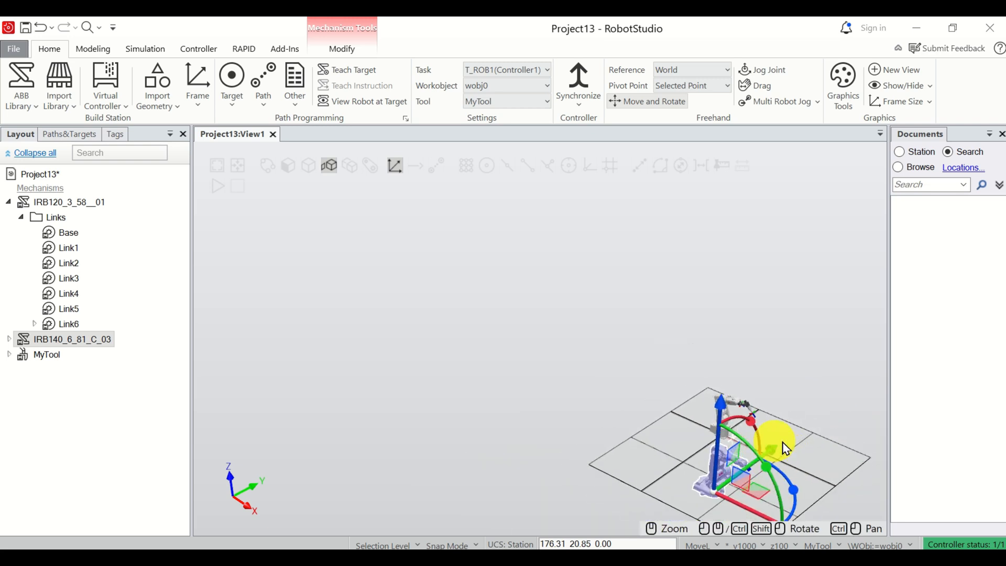
pyautogui.scroll(3, 794, 465)
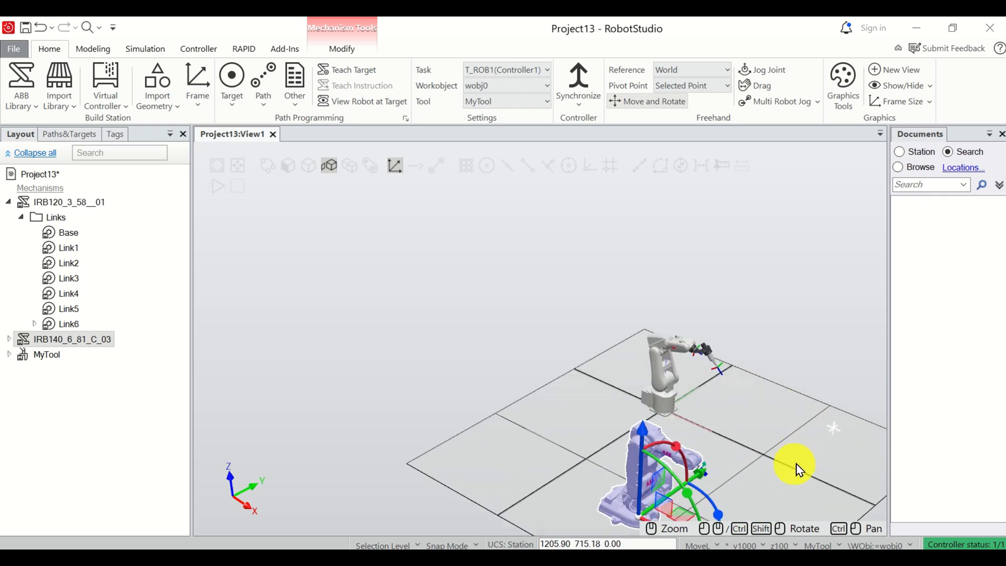
pyautogui.keyDown('ctrl'); pyautogui.keyDown('shift'); pyautogui.moveTo(770, 467); pyautogui.dragTo(739, 457); pyautogui.keyUp('shift'); pyautogui.keyUp('ctrl')
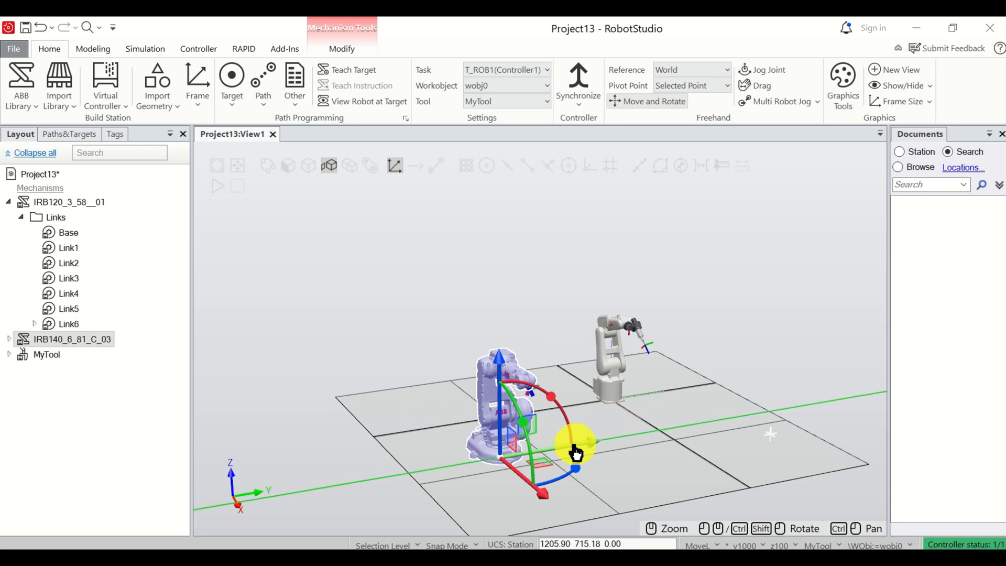
pyautogui.moveTo(574, 449); pyautogui.dragTo(523, 460)
pyautogui.scroll(1, 463, 439)
pyautogui.scroll(2, 462, 439)
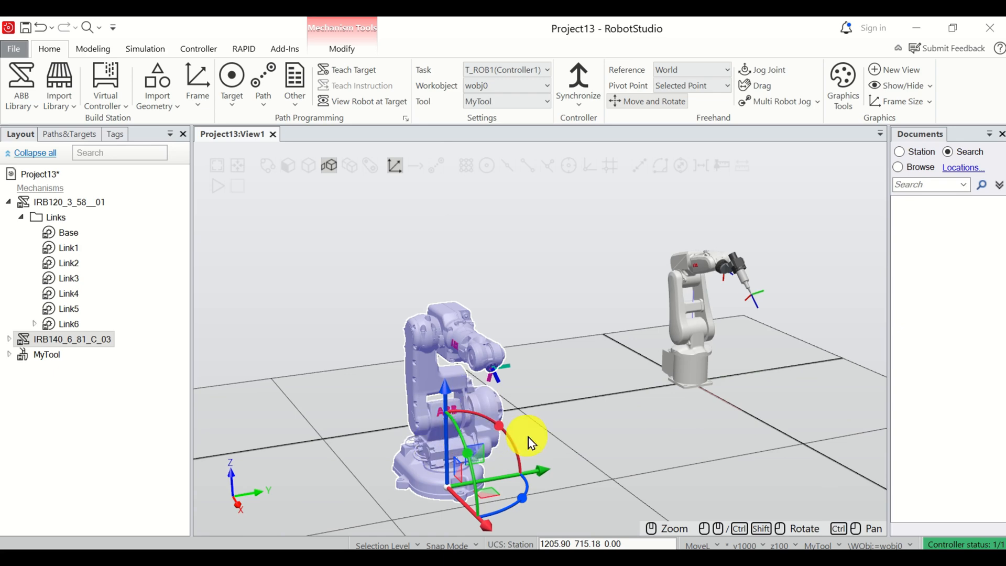
# Rotate the whole IRB 140 robot about its vertical Z axis by about 97 degrees
pyautogui.click(502, 513)
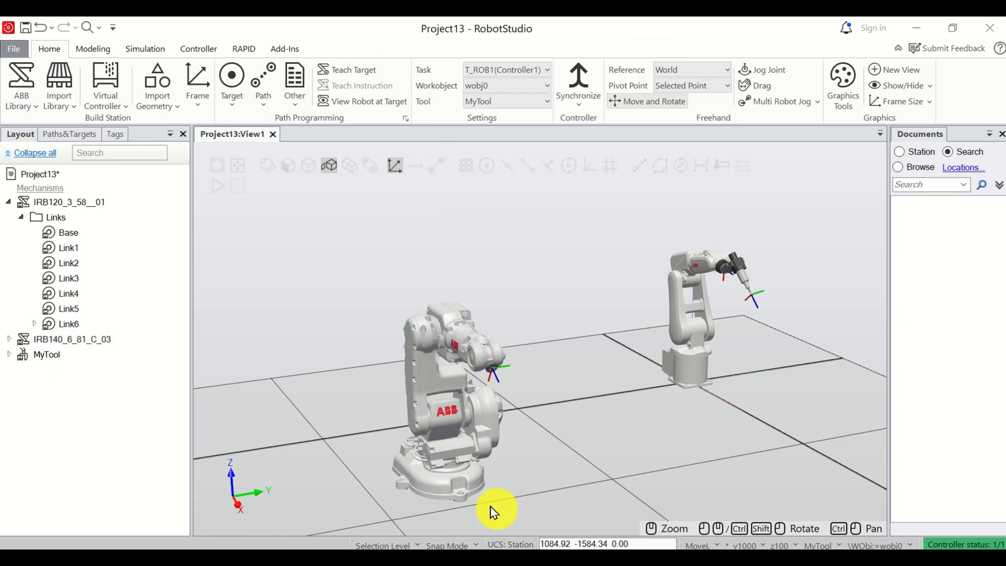
pyautogui.click(471, 444)
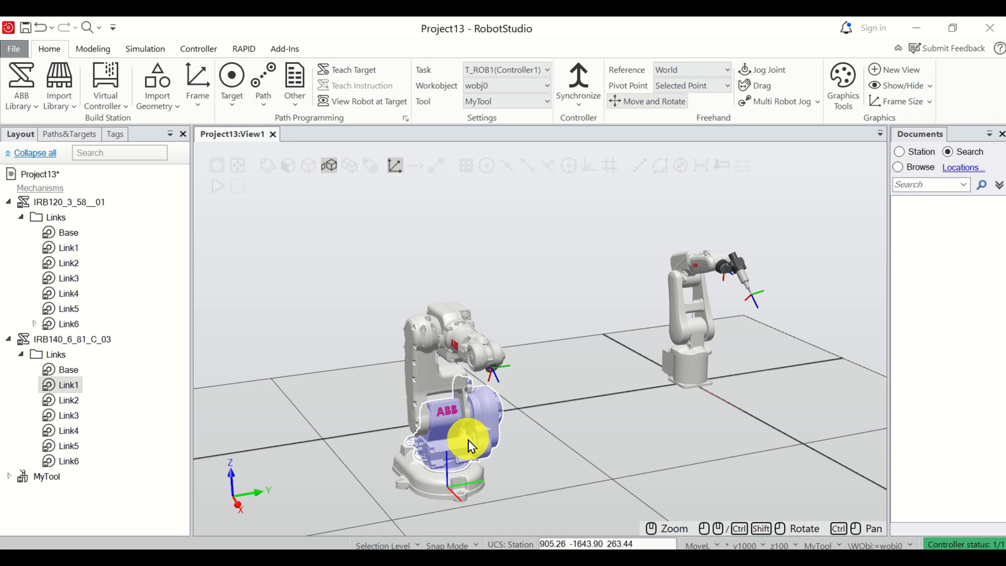
pyautogui.click(77, 339)
pyautogui.scroll(1, 502, 497)
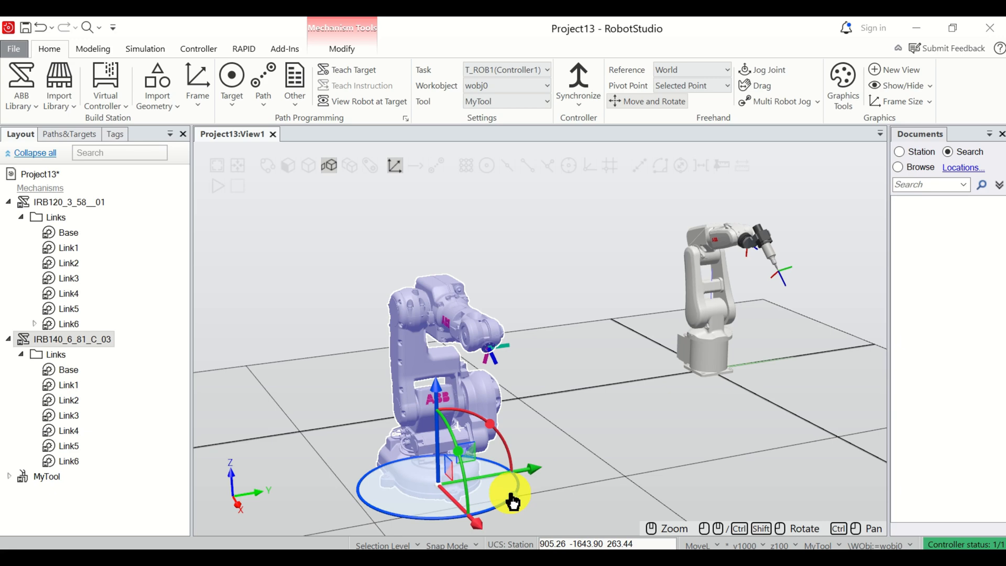
pyautogui.moveTo(512, 502); pyautogui.dragTo(519, 398)
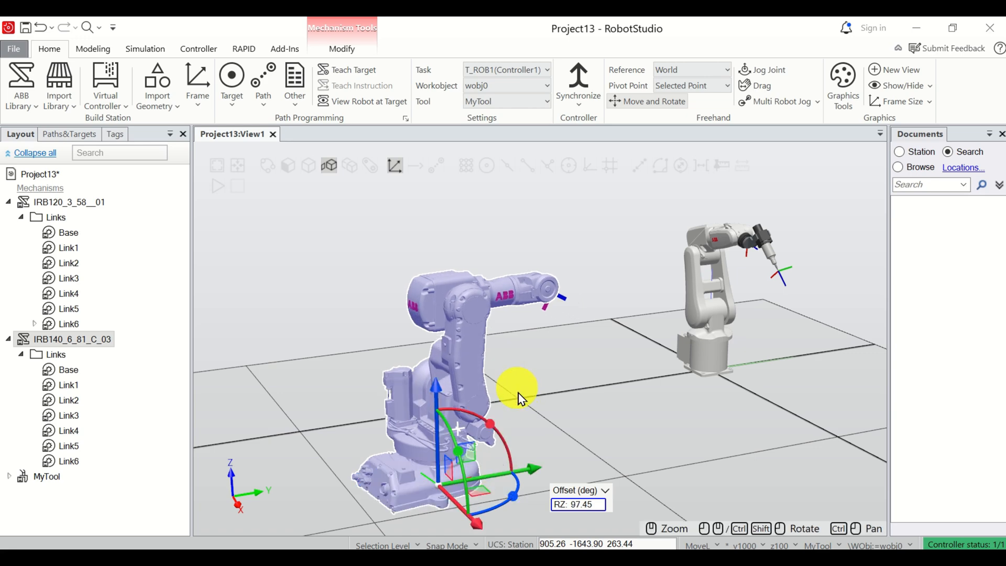
pyautogui.scroll(-6, 554, 410)
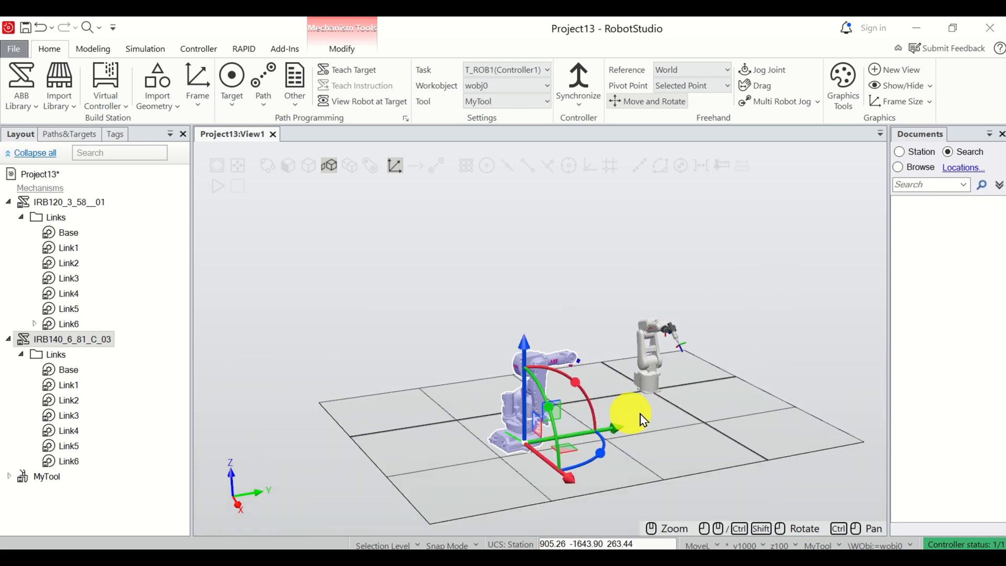
pyautogui.click(694, 411)
pyautogui.scroll(5, 603, 391)
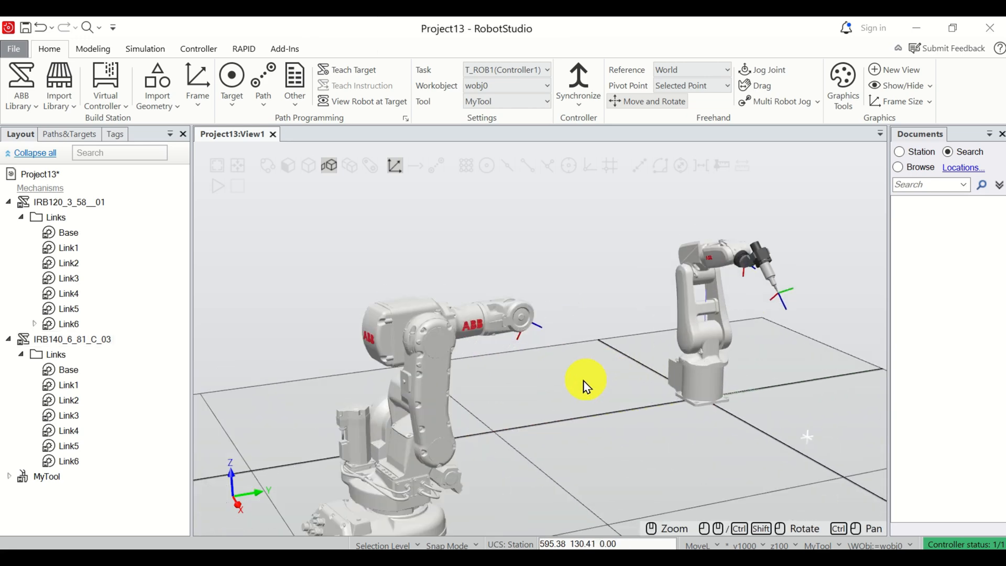
pyautogui.scroll(-3, 585, 386)
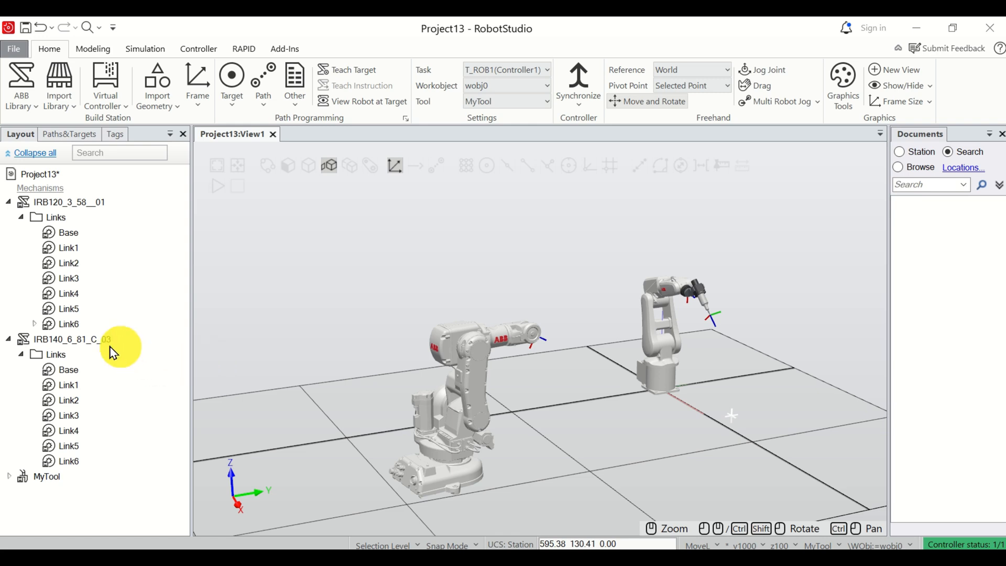
# Import the Pen tool from the training objects library into the station
pyautogui.click(89, 338)
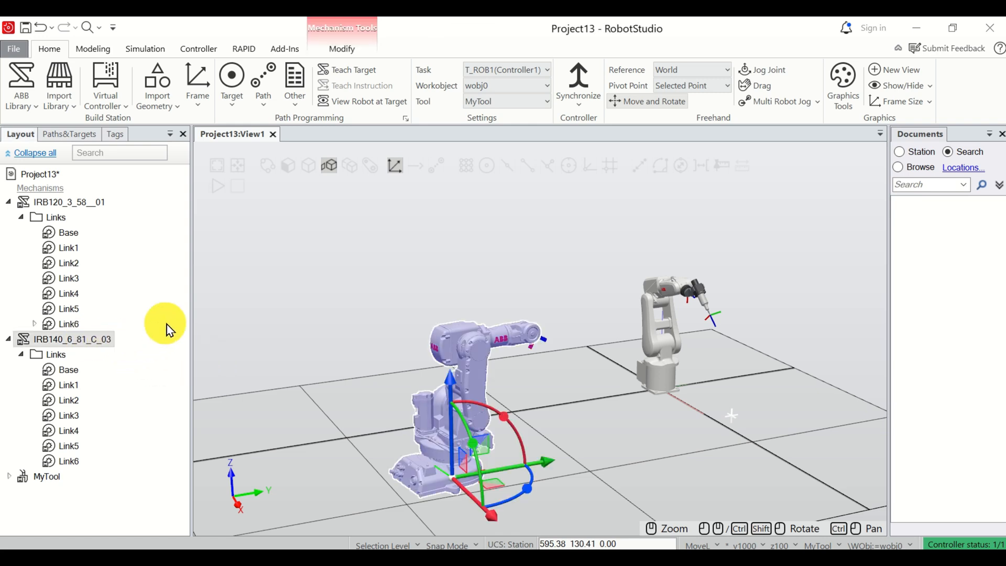
pyautogui.click(60, 98)
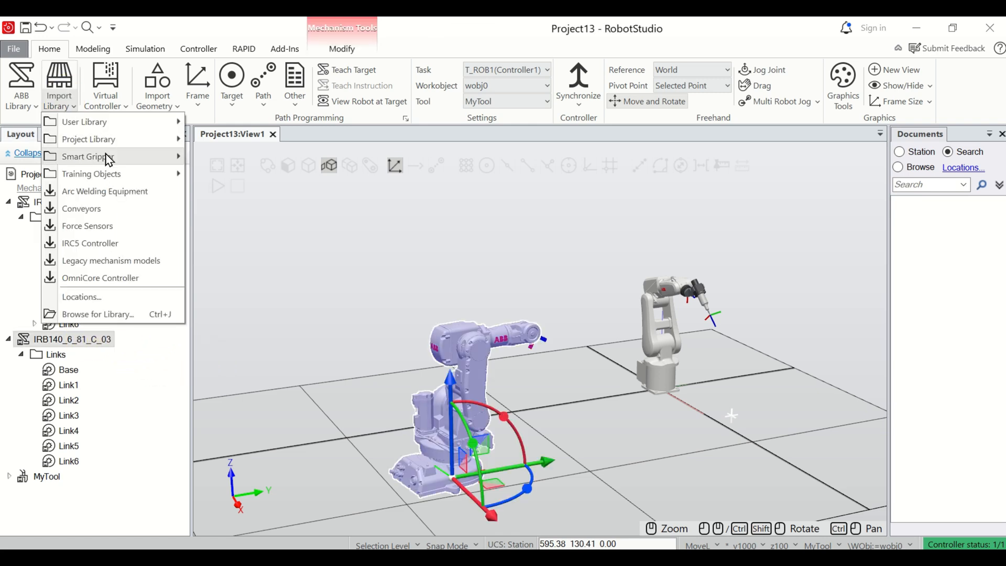
pyautogui.moveTo(108, 158)
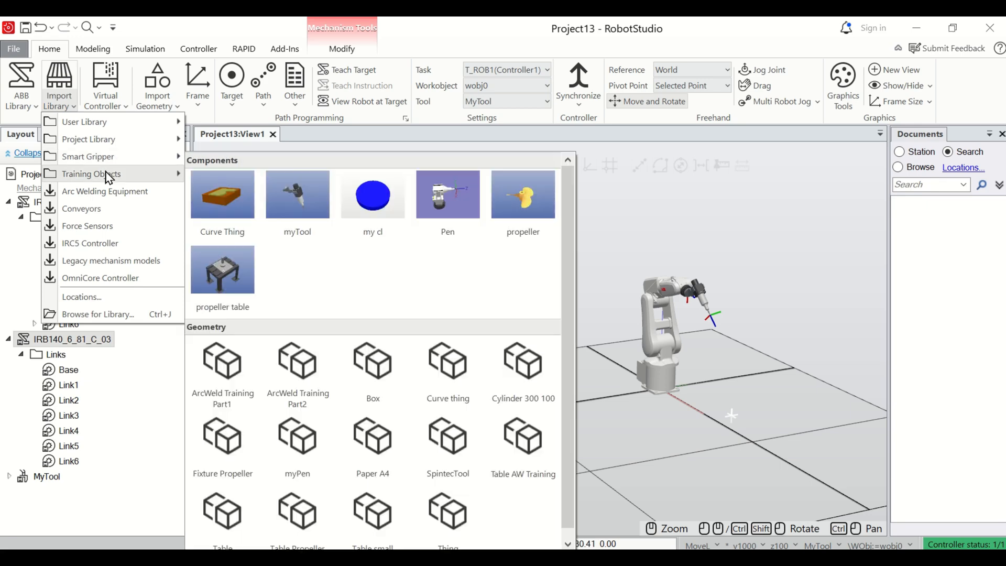
pyautogui.click(457, 203)
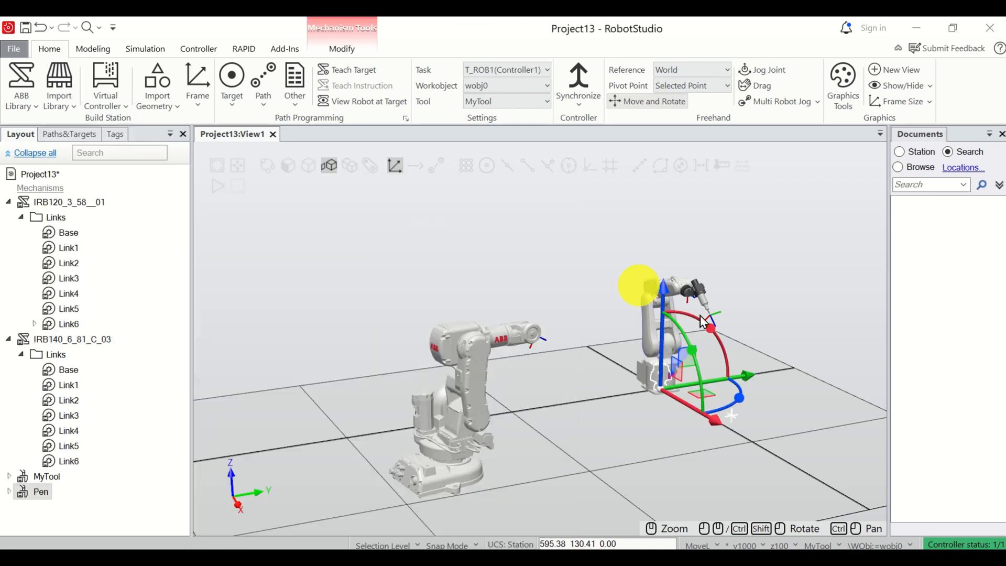
# Attach the Pen tool to the IRB140_6_81_C_03 robot, updating the tool's position to the robot flange
pyautogui.scroll(10, 677, 386)
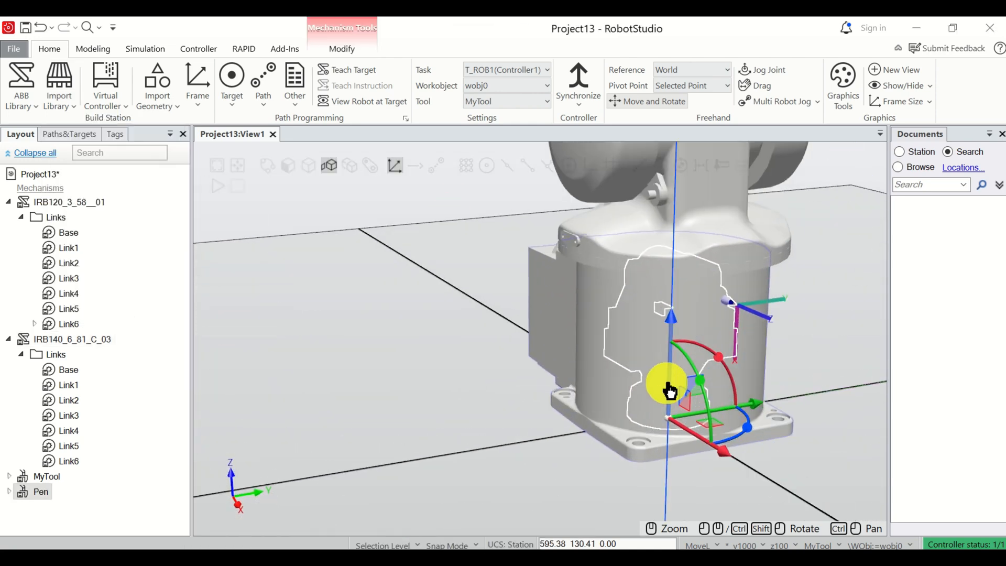
pyautogui.scroll(-10, 669, 392)
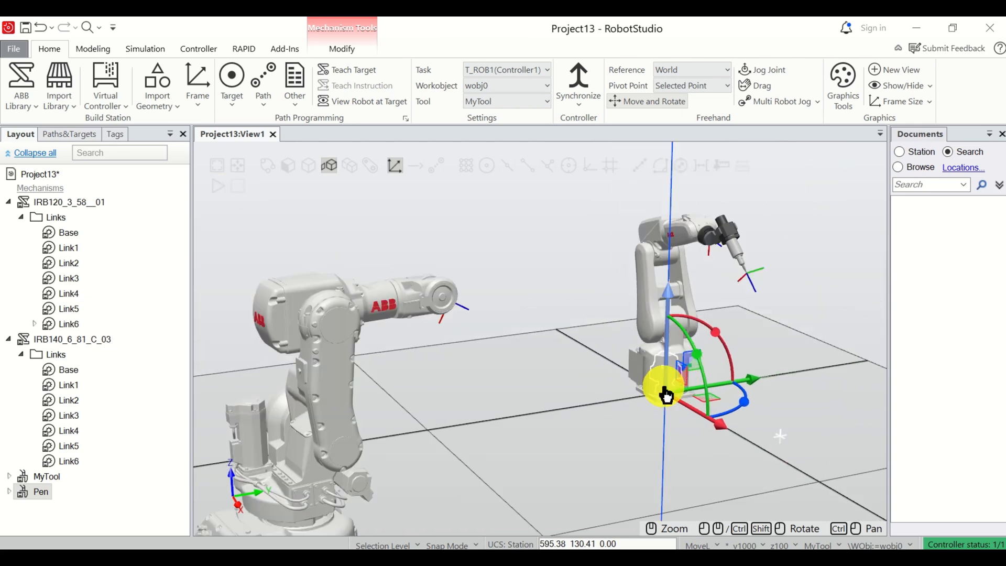
pyautogui.scroll(3, 451, 309)
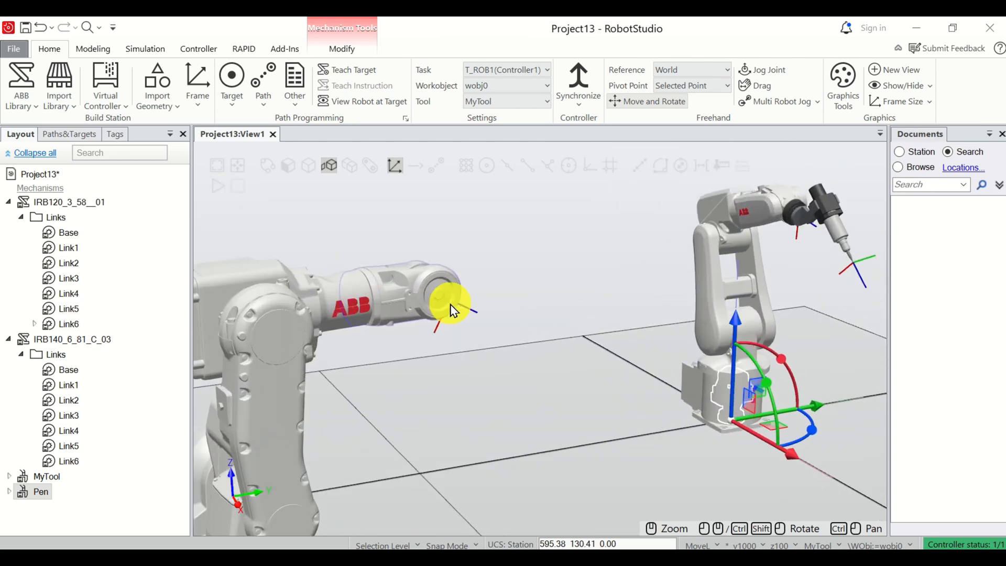
pyautogui.scroll(-5, 451, 309)
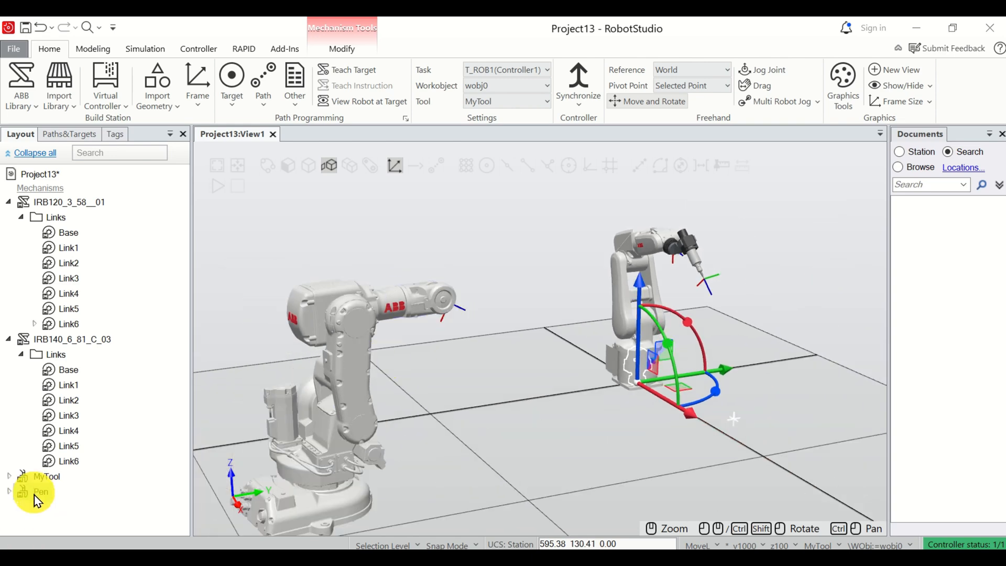
pyautogui.rightClick(36, 495)
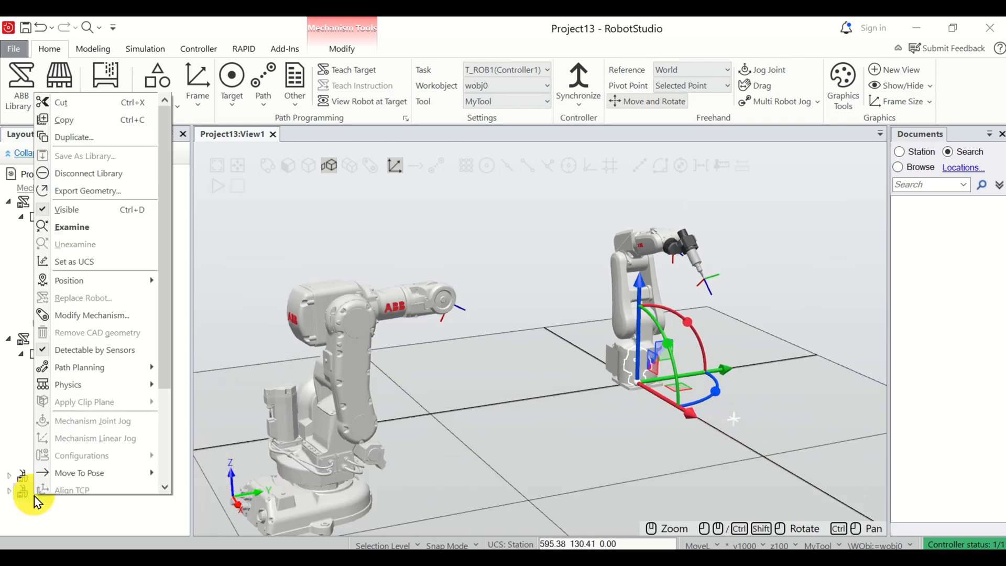
pyautogui.scroll(-3, 111, 434)
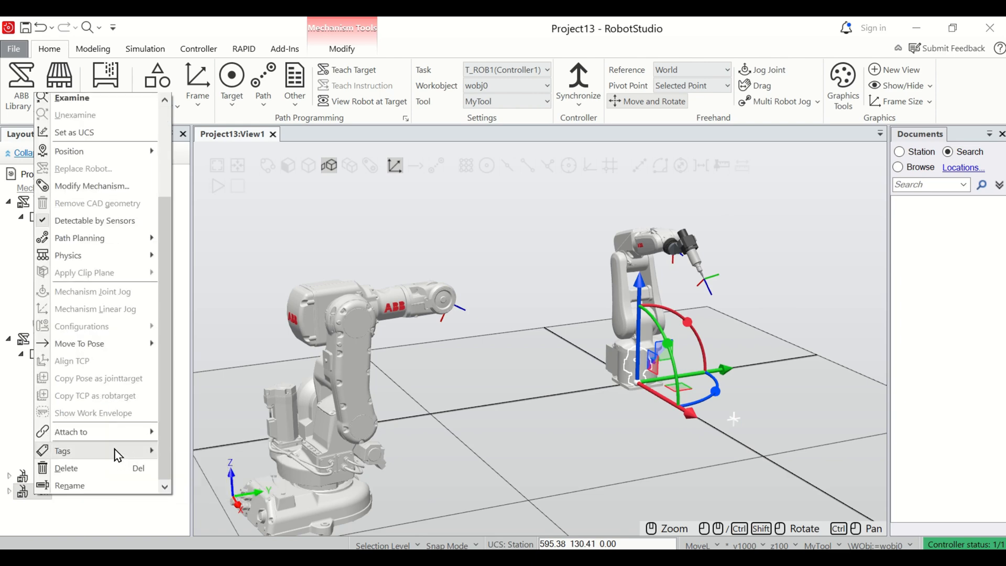
pyautogui.moveTo(115, 443)
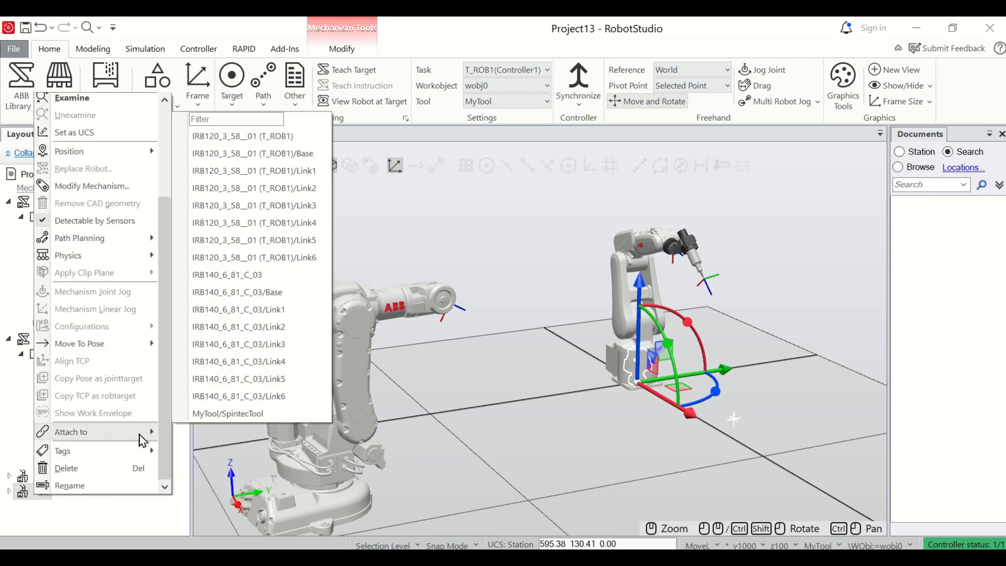
pyautogui.click(263, 278)
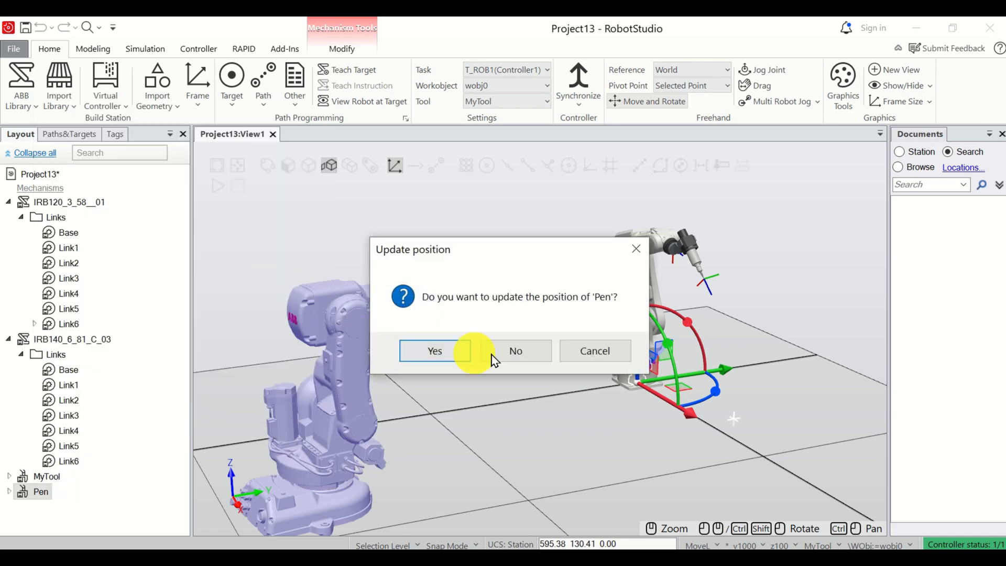
pyautogui.click(457, 351)
pyautogui.scroll(5, 495, 361)
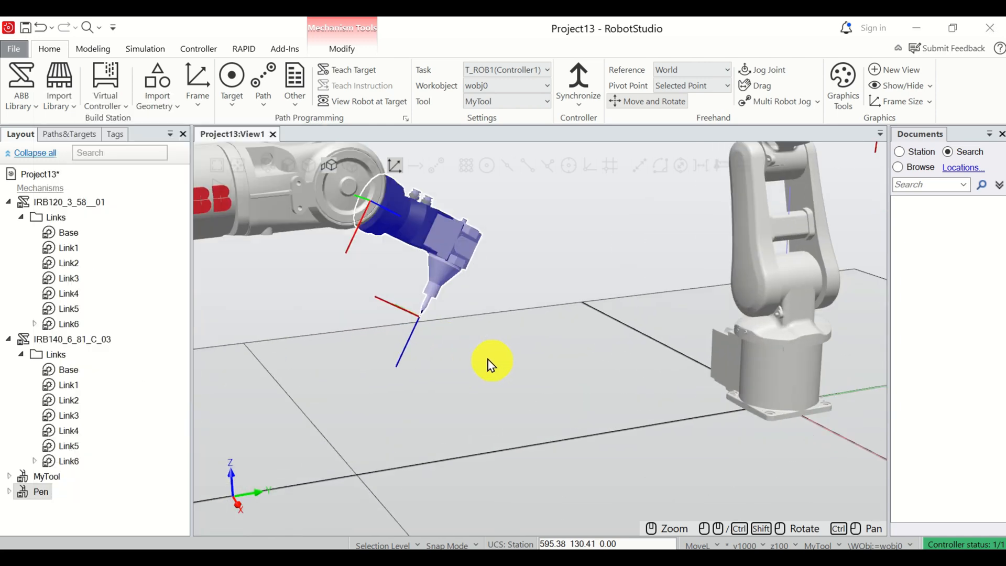
pyautogui.click(426, 336)
pyautogui.scroll(5, 424, 336)
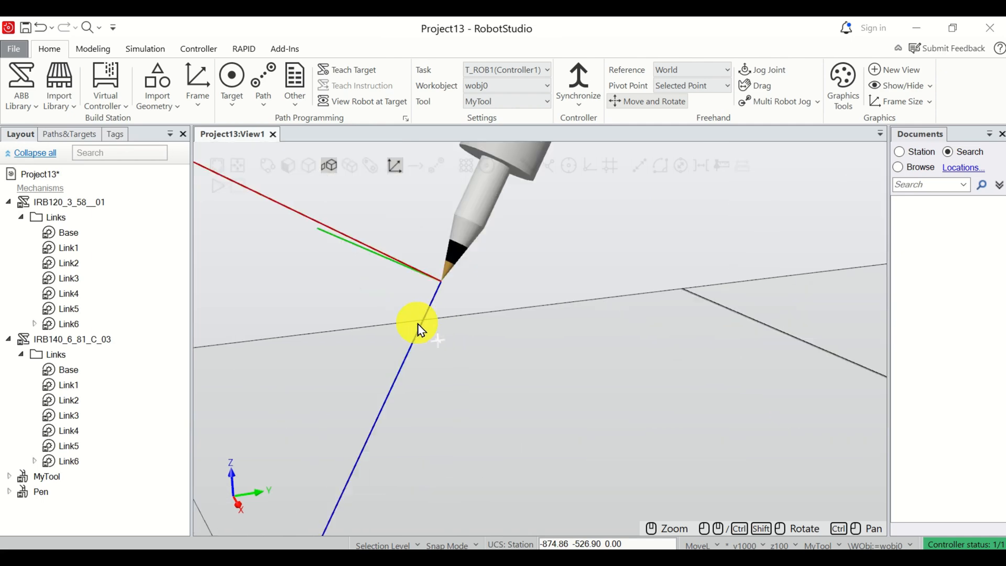
pyautogui.scroll(-10, 434, 320)
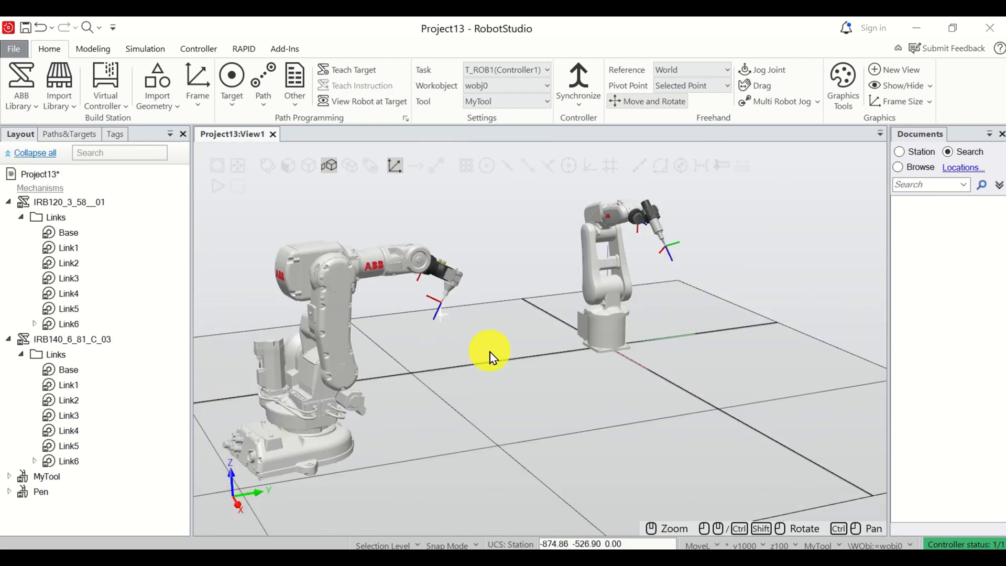
pyautogui.keyDown('ctrl'); pyautogui.keyDown('shift'); pyautogui.moveTo(489, 357); pyautogui.dragTo(303, 431); pyautogui.keyUp('shift'); pyautogui.keyUp('ctrl')
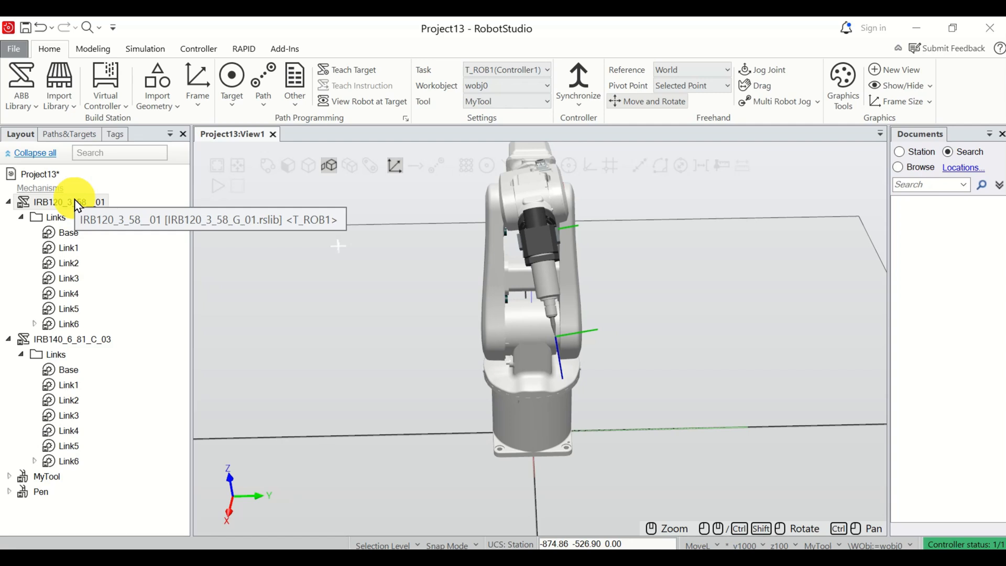
pyautogui.scroll(-4, 462, 357)
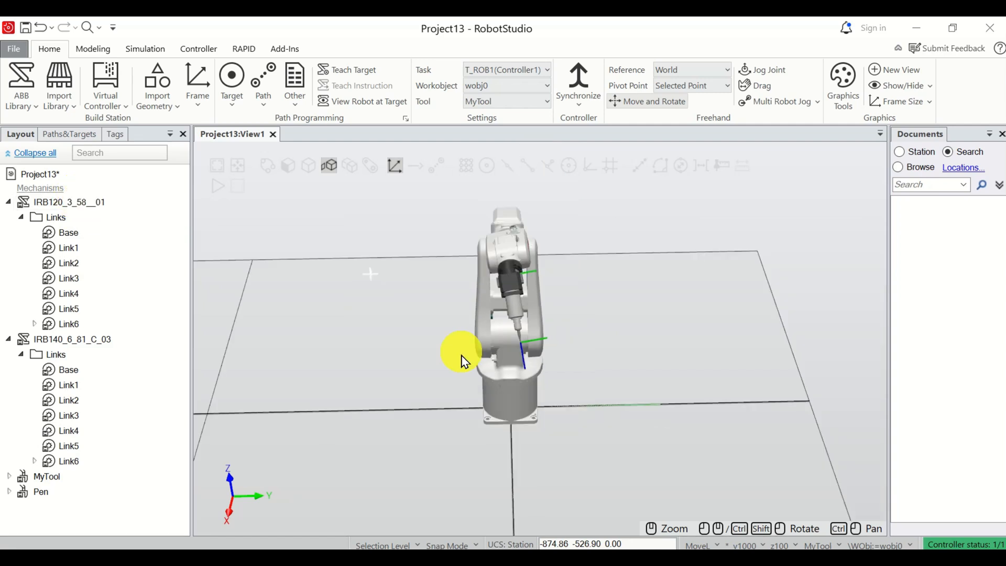
pyautogui.click(87, 209)
pyautogui.rightClick(87, 210)
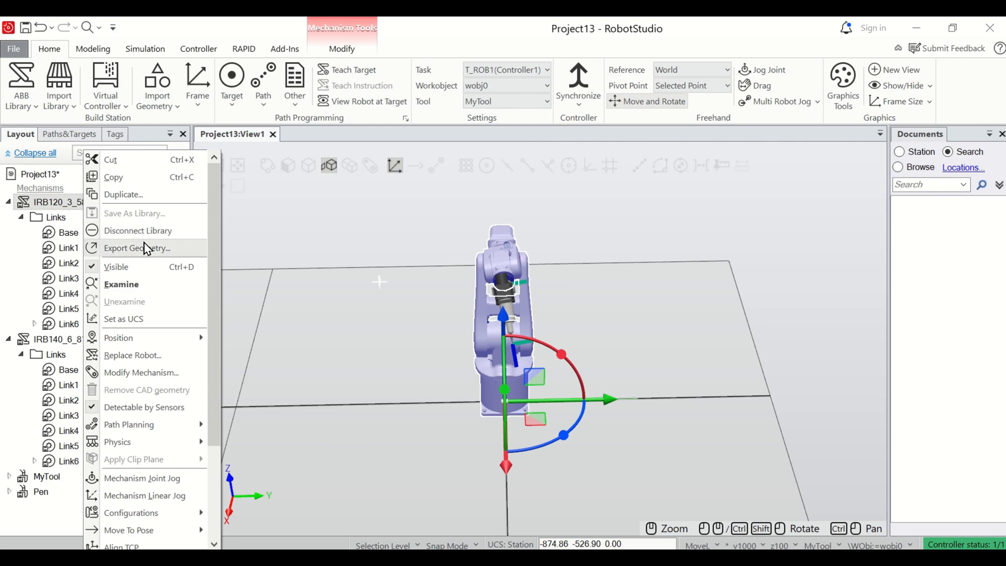
pyautogui.scroll(-2, 147, 252)
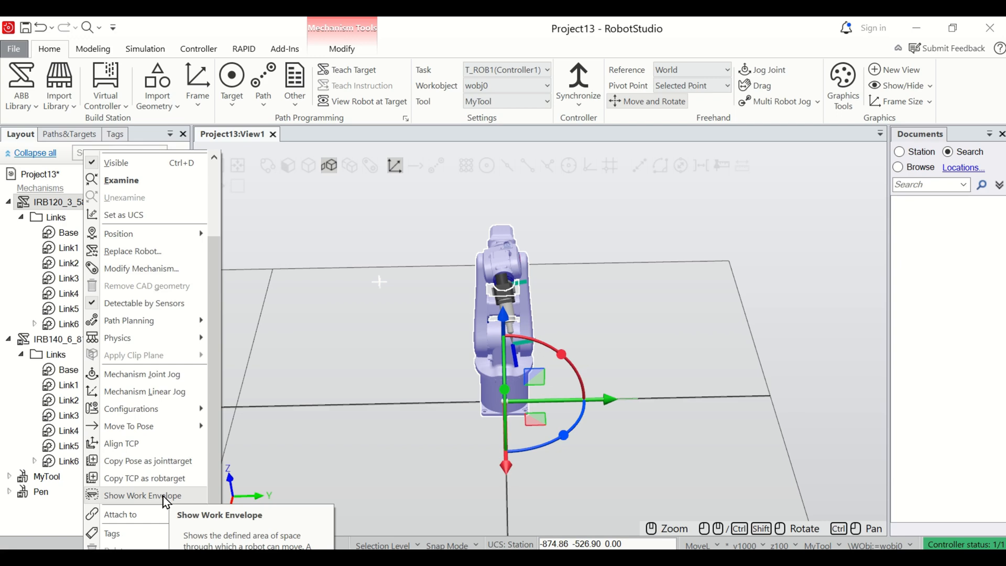
pyautogui.click(330, 325)
pyautogui.click(97, 206)
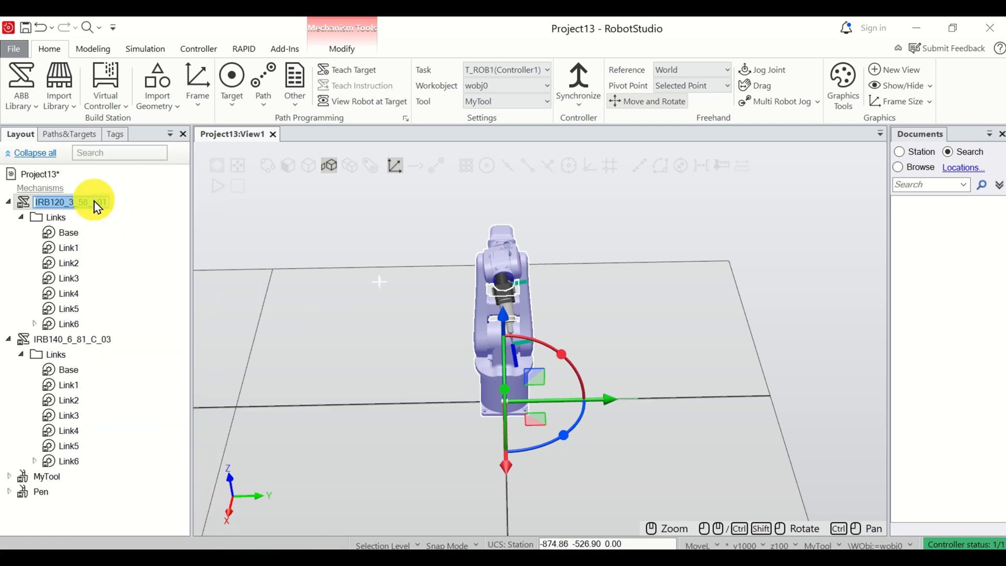
pyautogui.rightClick(95, 201)
pyautogui.click(108, 212)
pyautogui.click(81, 206)
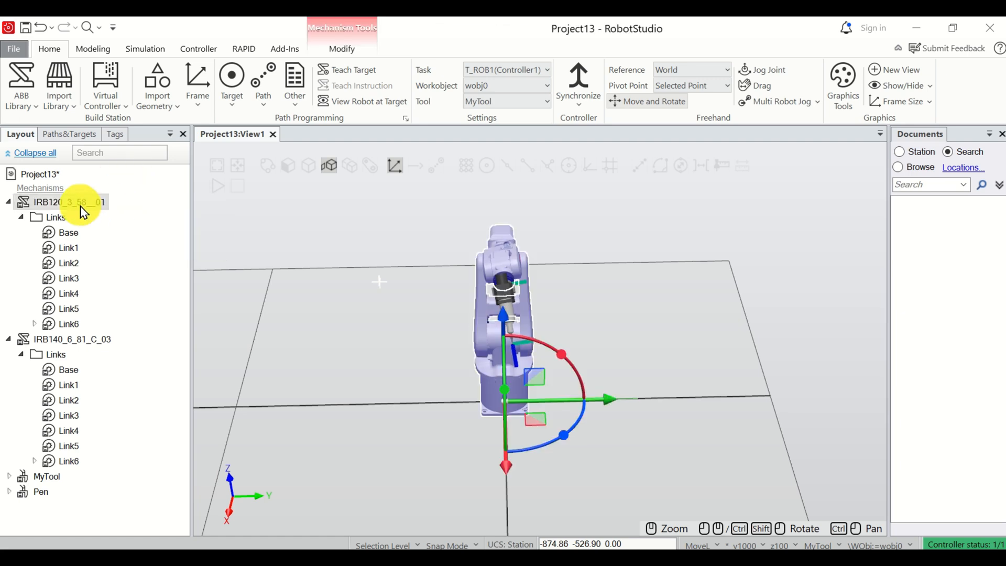
# Show the IRB 120's work envelope for the robot wrist as a 2D outline and view it from several angles
pyautogui.rightClick(83, 210)
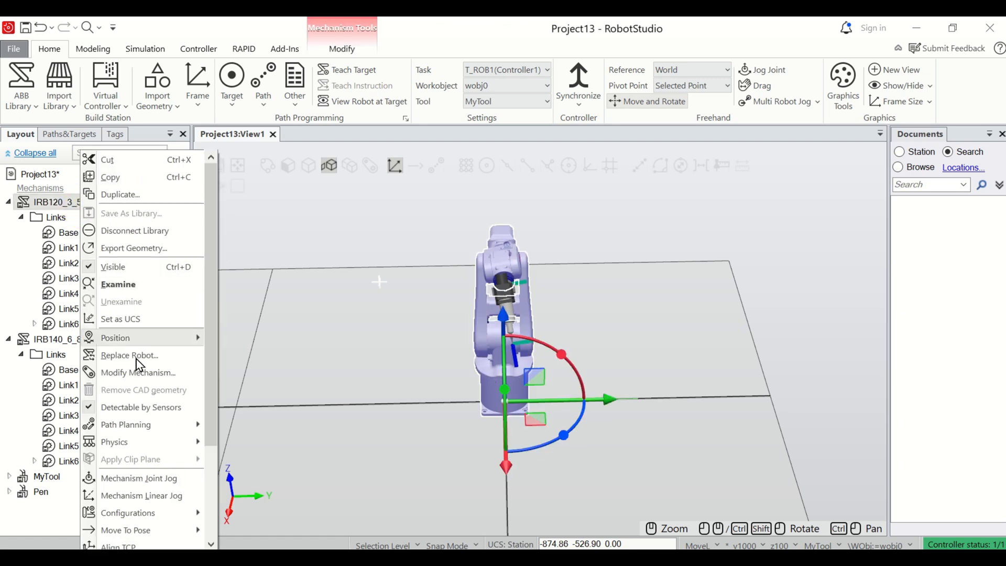
pyautogui.scroll(-5, 163, 414)
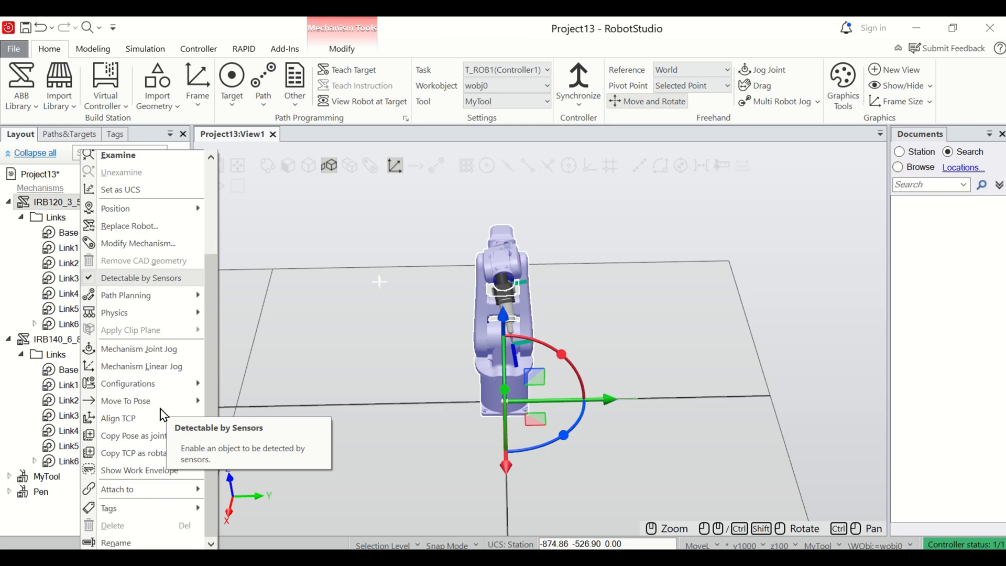
pyautogui.click(154, 474)
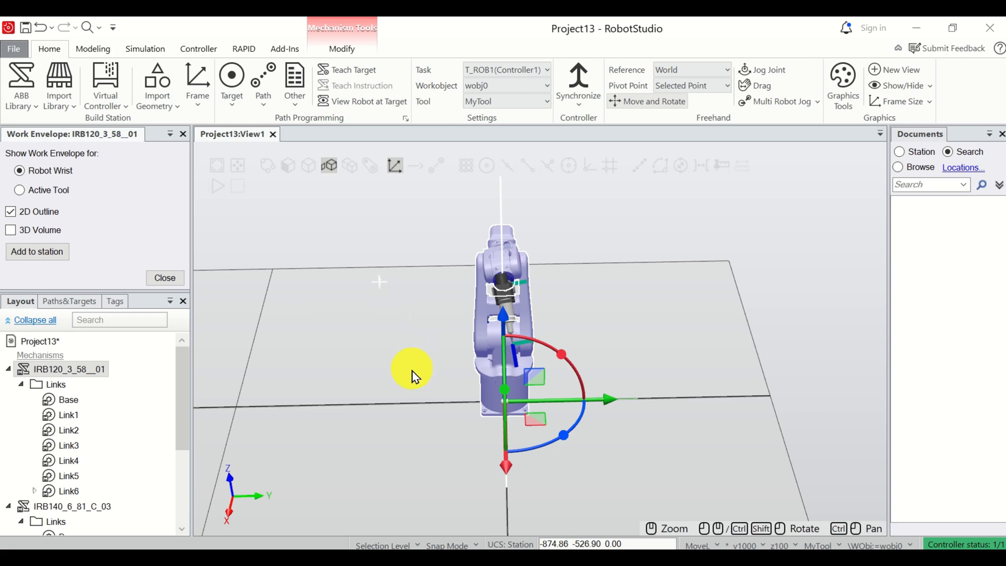
pyautogui.keyDown('ctrl'); pyautogui.keyDown('shift'); pyautogui.moveTo(409, 398); pyautogui.dragTo(761, 359); pyautogui.keyUp('shift'); pyautogui.keyUp('ctrl')
pyautogui.keyDown('ctrl'); pyautogui.keyDown('shift'); pyautogui.moveTo(578, 366); pyautogui.dragTo(497, 369); pyautogui.keyUp('shift'); pyautogui.keyUp('ctrl')
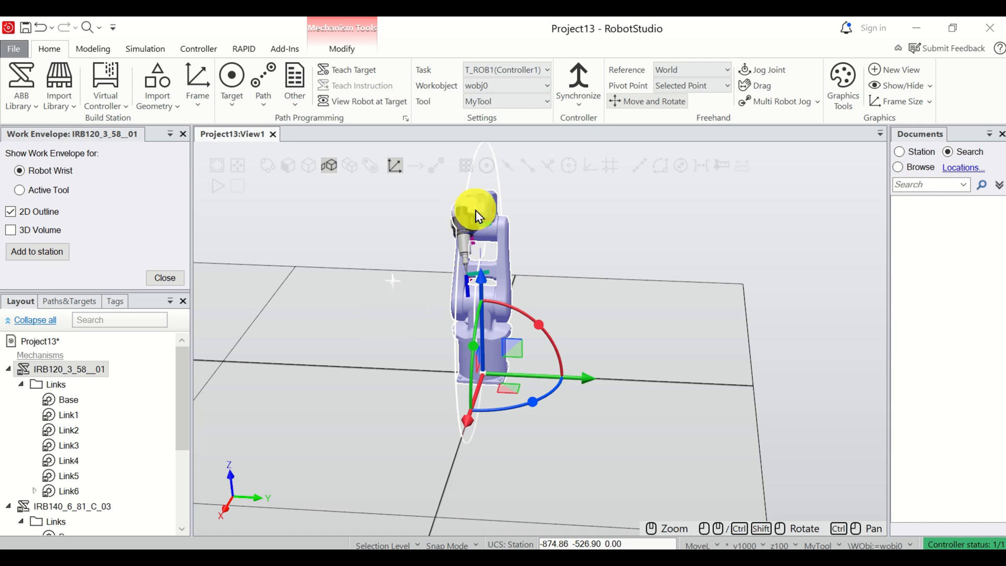
# Add the 3D volume to the IRB 120's wrist work envelope and inspect it around the robot
pyautogui.click(11, 231)
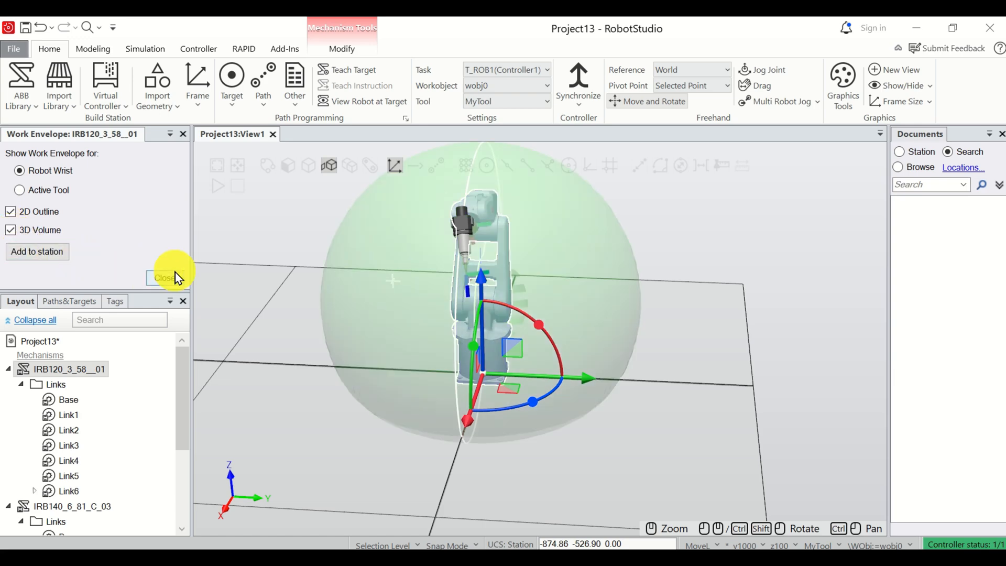
pyautogui.keyDown('ctrl'); pyautogui.keyDown('shift'); pyautogui.moveTo(287, 415); pyautogui.dragTo(709, 215); pyautogui.keyUp('shift'); pyautogui.keyUp('ctrl')
pyautogui.scroll(3, 708, 215)
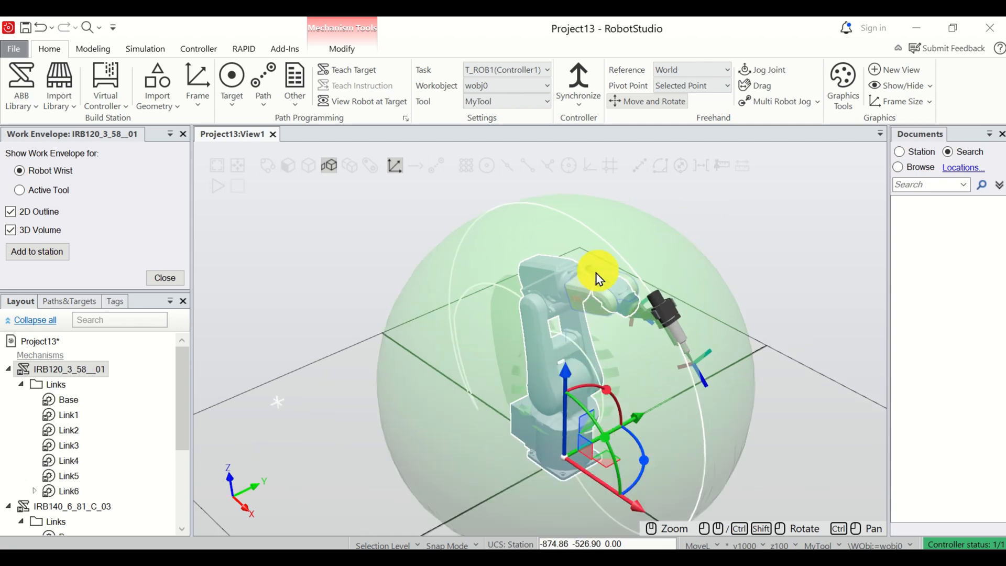
pyautogui.scroll(-3, 597, 278)
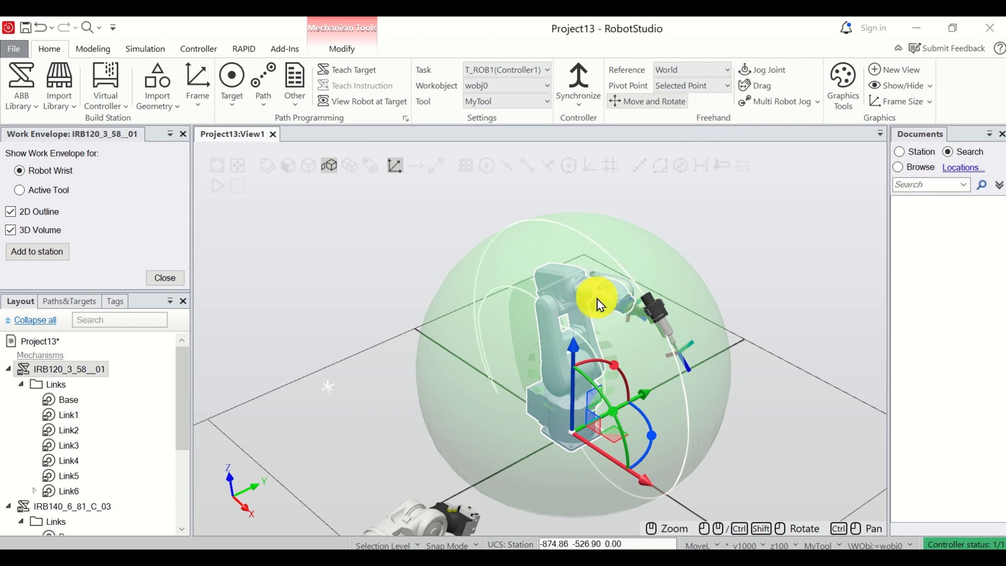
# Jog the IRB 120's joints to stretch the arm upward until its wrist reaches the edge of the envelope volume
pyautogui.click(765, 70)
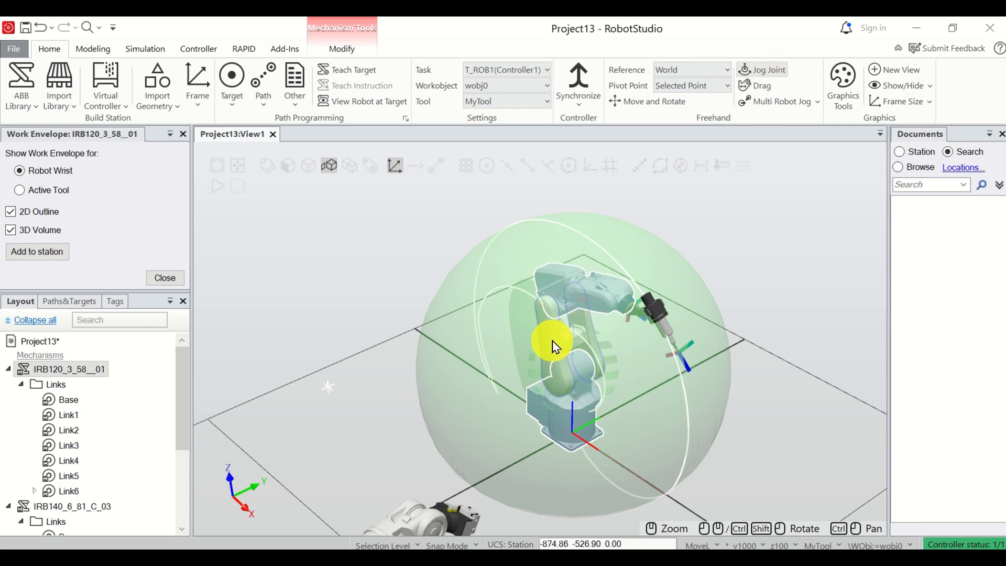
pyautogui.moveTo(557, 292); pyautogui.dragTo(411, 290)
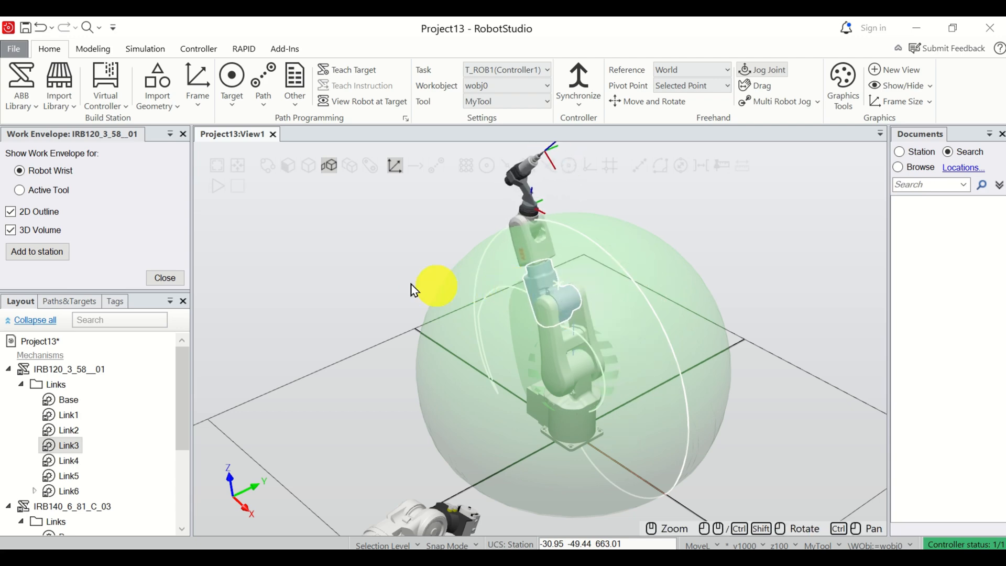
pyautogui.scroll(-2, 437, 236)
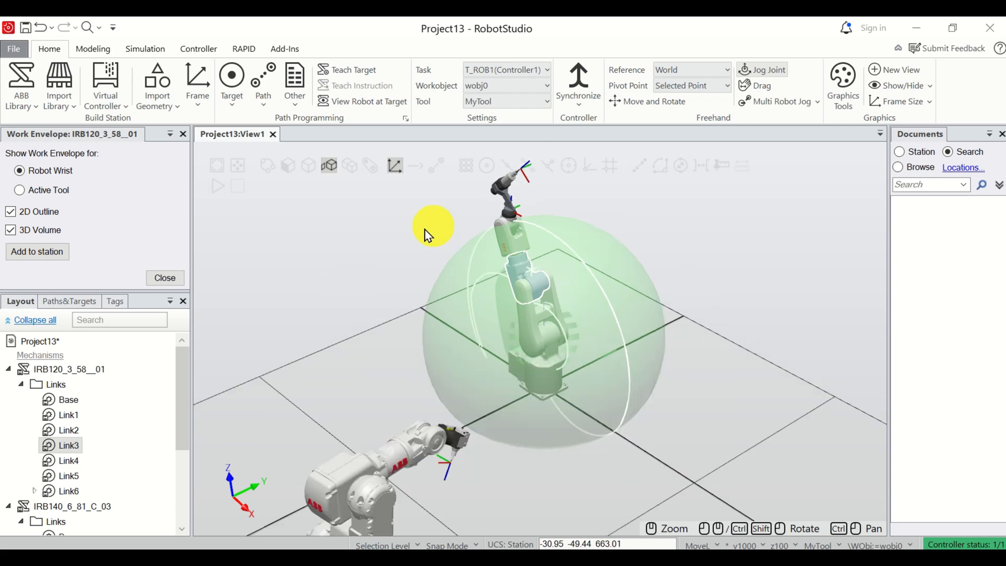
pyautogui.scroll(6, 451, 216)
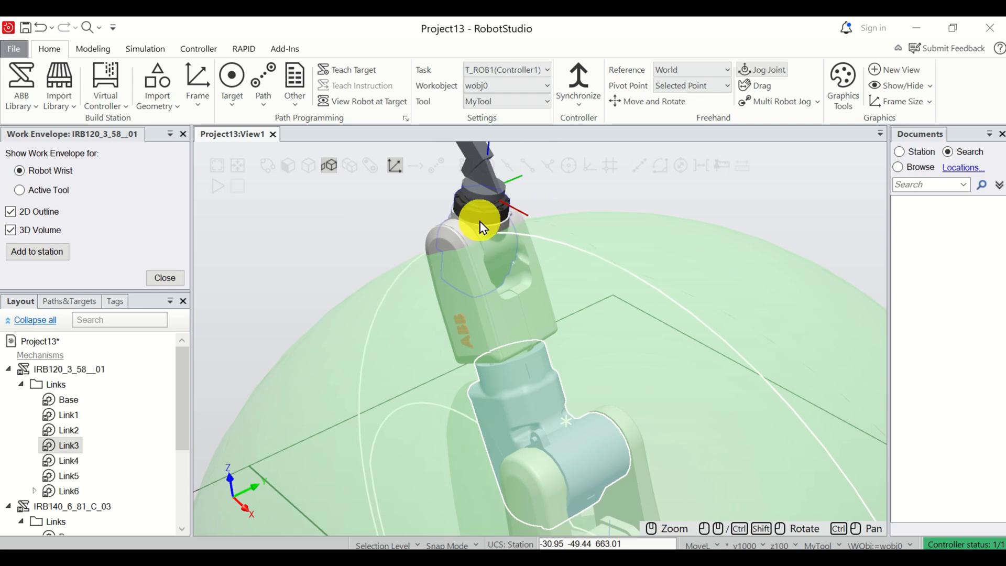
pyautogui.scroll(-5, 484, 240)
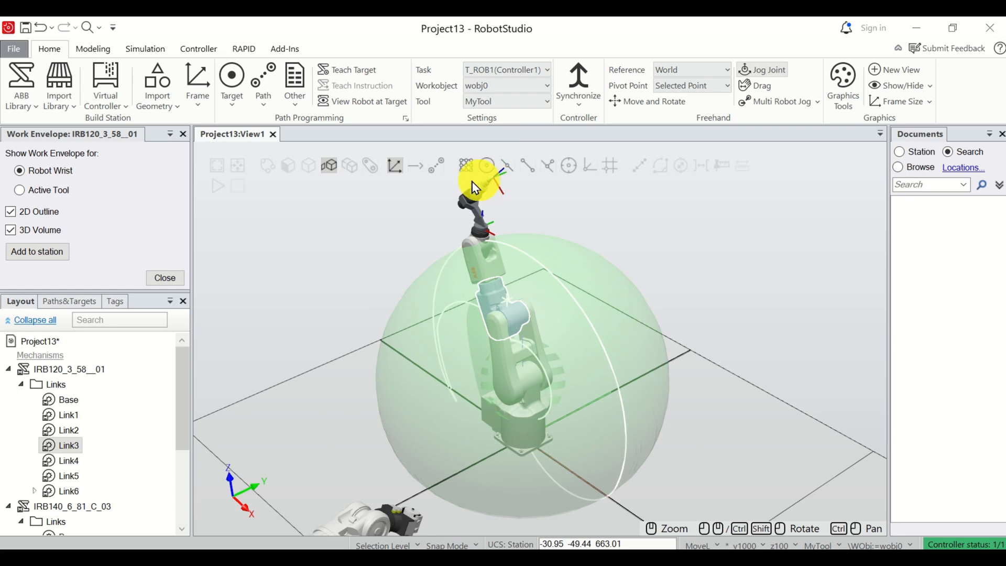
# Switch the IRB 120's work envelope from the robot wrist to the active tool and inspect the volume
pyautogui.click(19, 190)
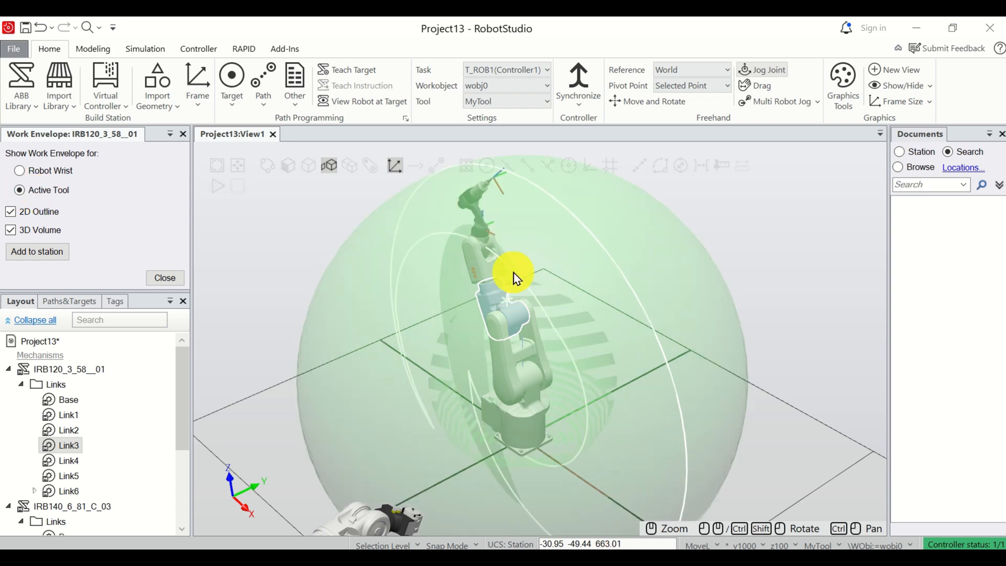
pyautogui.scroll(-4, 513, 277)
pyautogui.scroll(8, 472, 299)
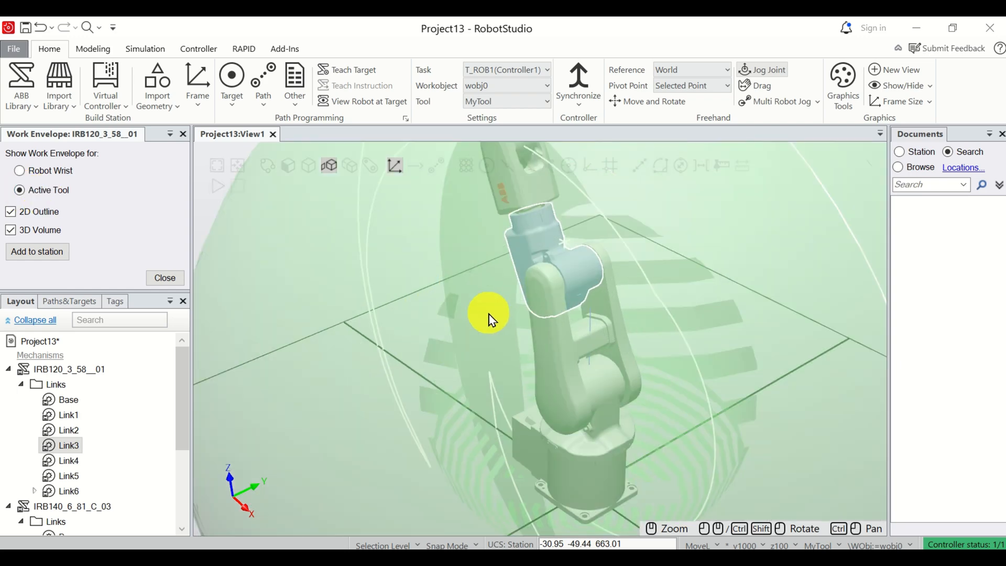
# Jog the IRB 120's joints through several arm poses and compare the tool's reach with the active-tool envelope
pyautogui.scroll(-2, 563, 264)
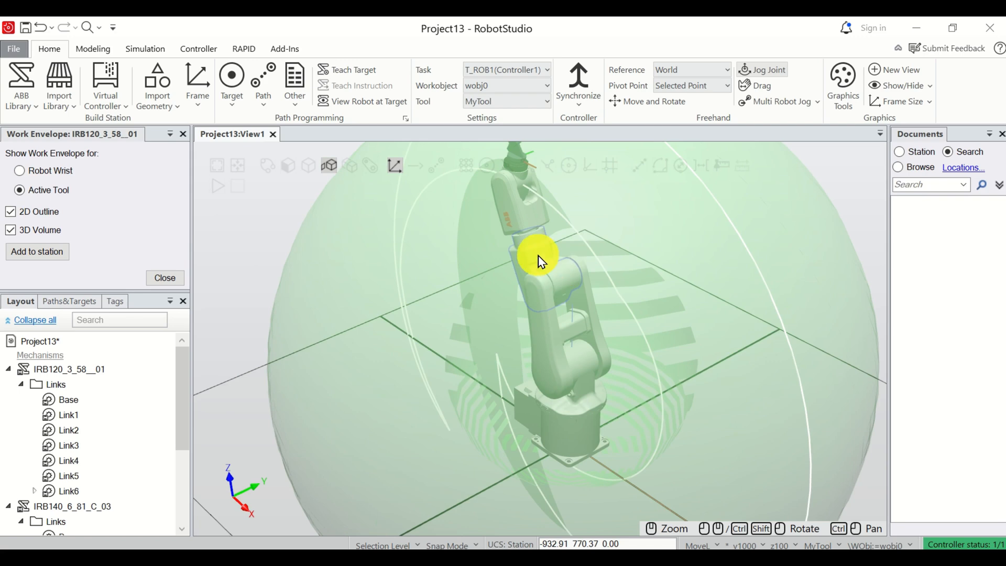
pyautogui.moveTo(539, 258); pyautogui.dragTo(544, 356)
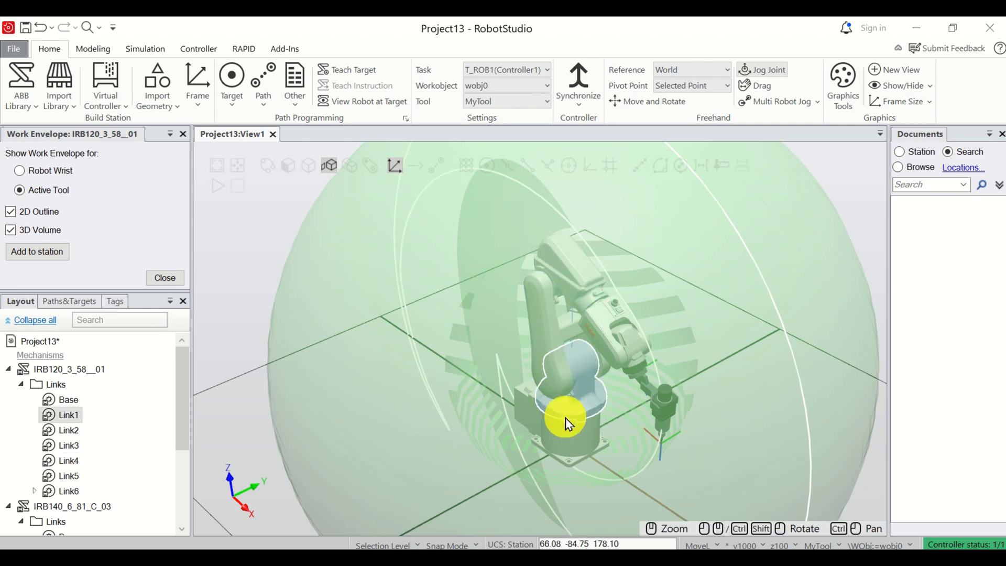
pyautogui.moveTo(561, 420); pyautogui.dragTo(608, 360)
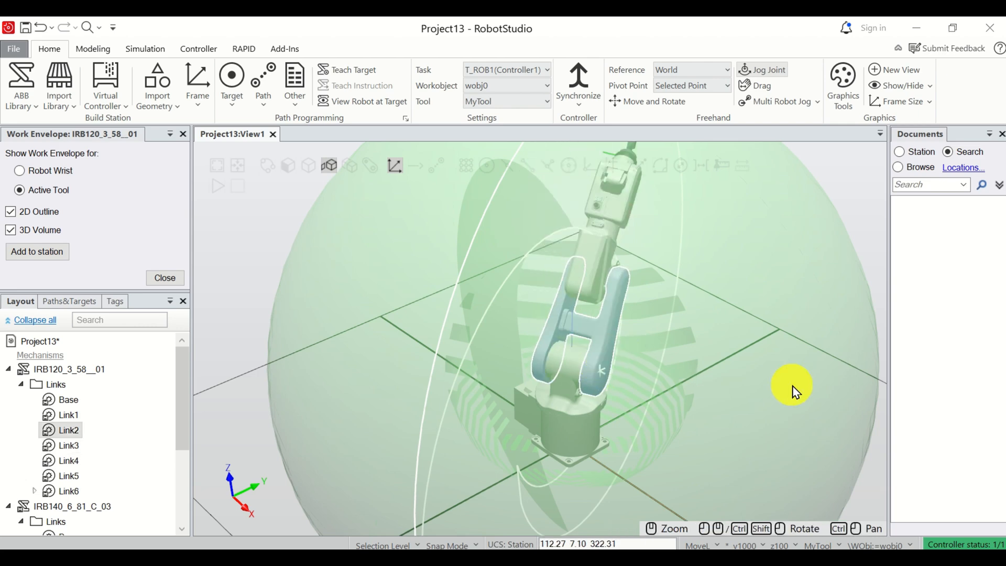
pyautogui.scroll(-3, 769, 376)
pyautogui.keyDown('ctrl'); pyautogui.keyDown('shift'); pyautogui.moveTo(779, 344); pyautogui.dragTo(723, 336); pyautogui.keyUp('shift'); pyautogui.keyUp('ctrl')
# Reposition the IRB 140 beside the IRB 120 and show its robot-wrist work envelope as a 2D outline with 3D volume
pyautogui.moveTo(394, 335); pyautogui.dragTo(426, 321)
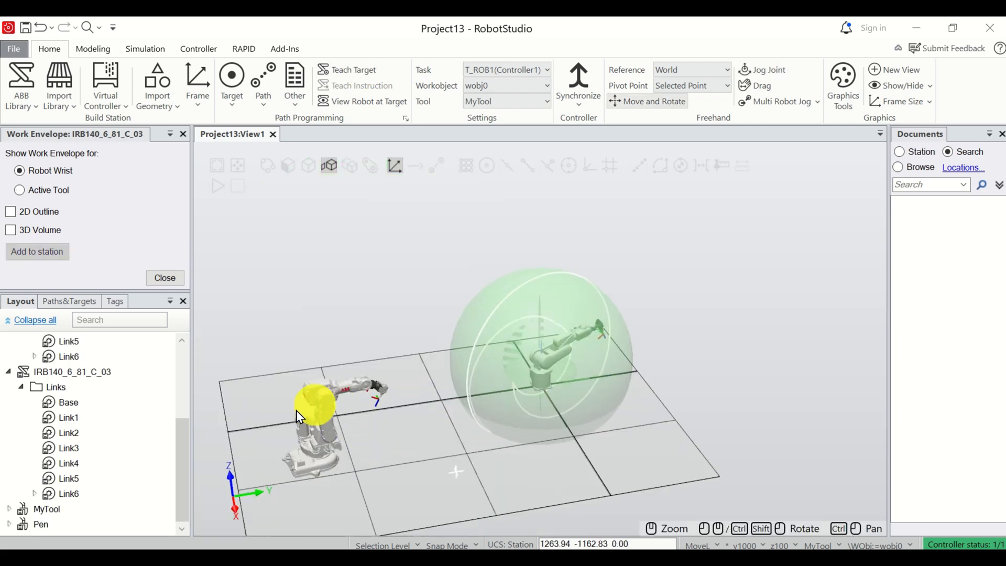
pyautogui.scroll(3, 296, 410)
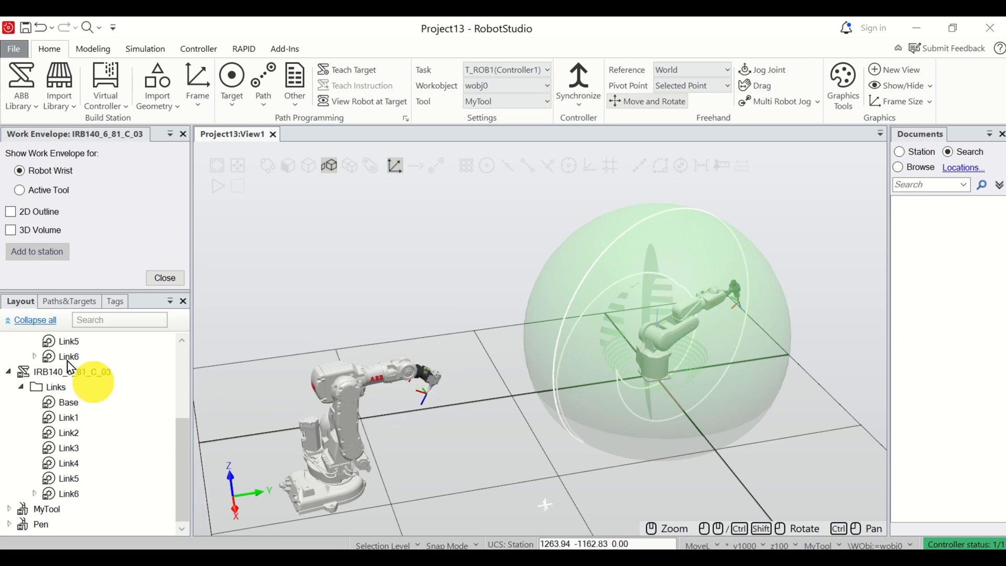
pyautogui.click(96, 375)
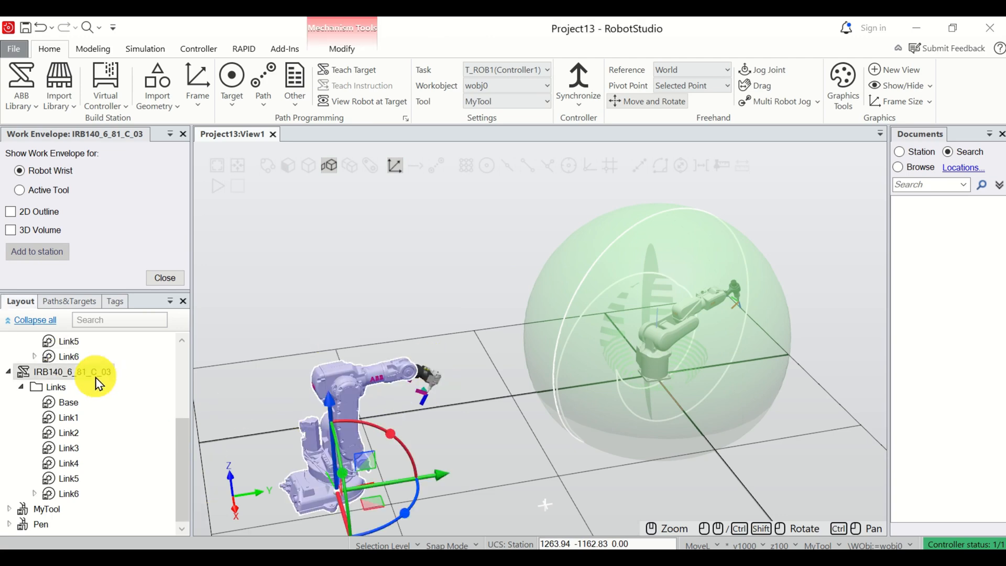
pyautogui.rightClick(97, 383)
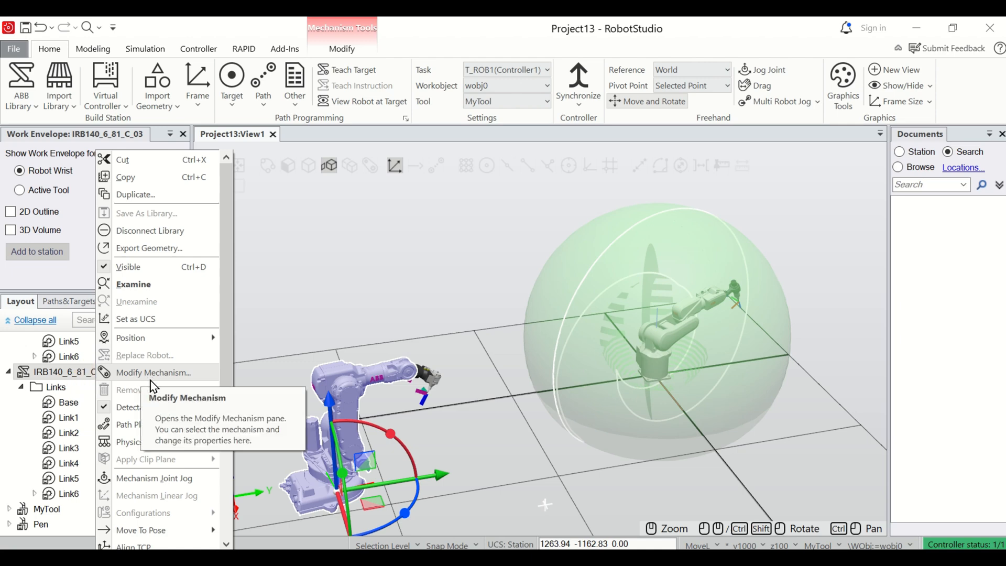
pyautogui.scroll(-3, 150, 381)
pyautogui.click(158, 470)
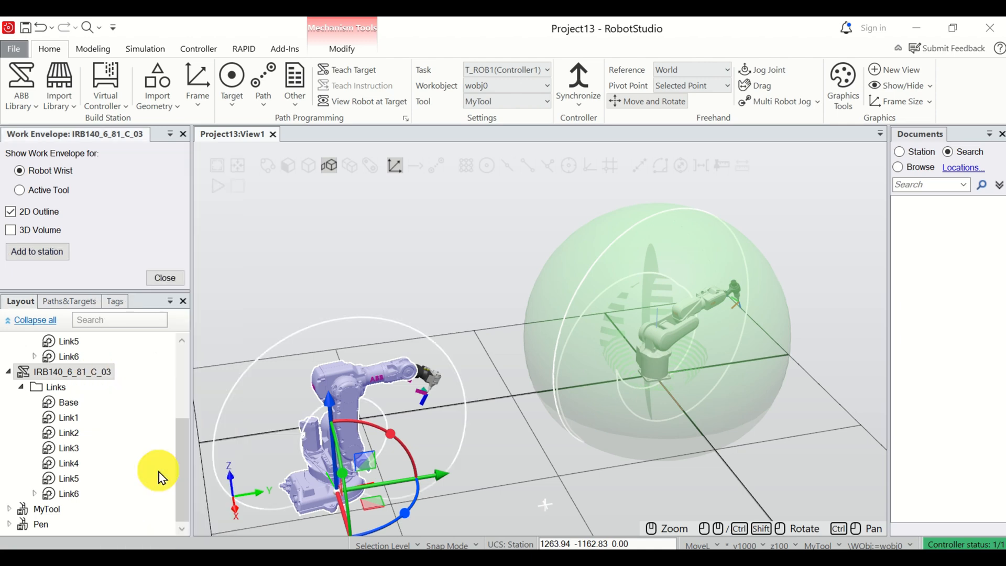
pyautogui.click(9, 230)
pyautogui.keyDown('ctrl'); pyautogui.keyDown('shift'); pyautogui.moveTo(422, 358); pyautogui.dragTo(511, 266); pyautogui.keyUp('shift'); pyautogui.keyUp('ctrl')
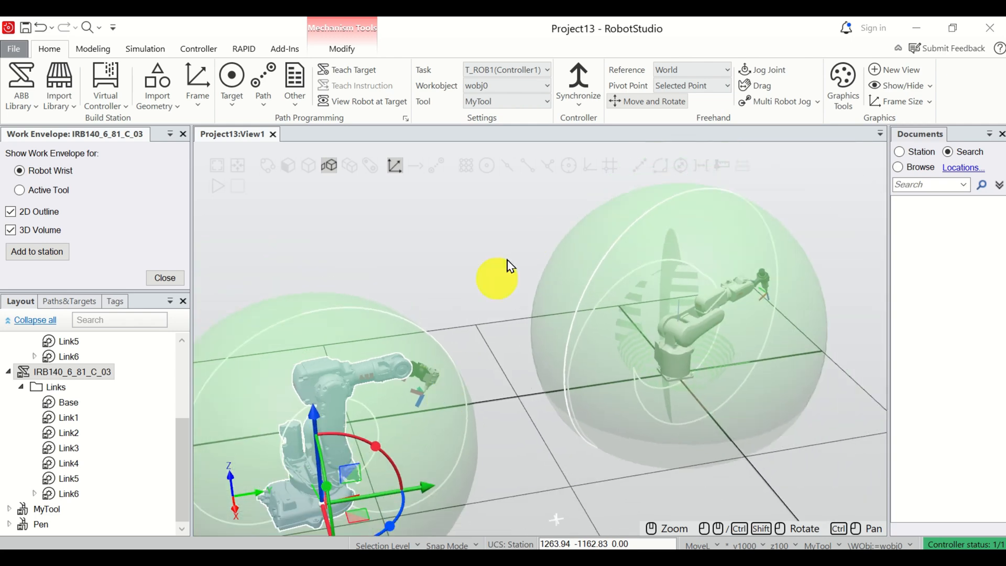
# Jog the IRB 140's joints to stretch the arm upward to the edge of its wrist envelope and inspect the wrist
pyautogui.click(759, 71)
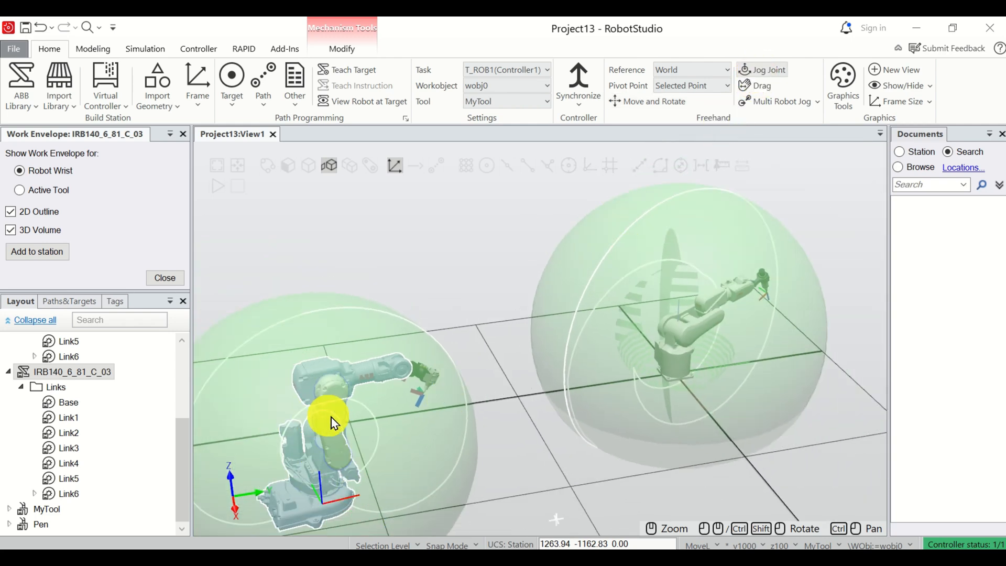
pyautogui.moveTo(331, 417); pyautogui.dragTo(289, 362)
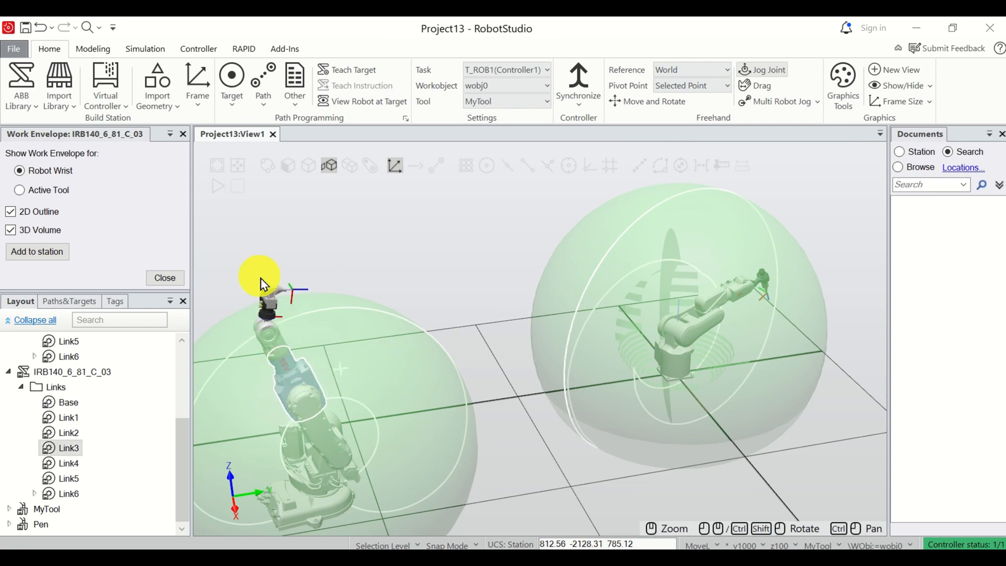
pyautogui.scroll(5, 262, 301)
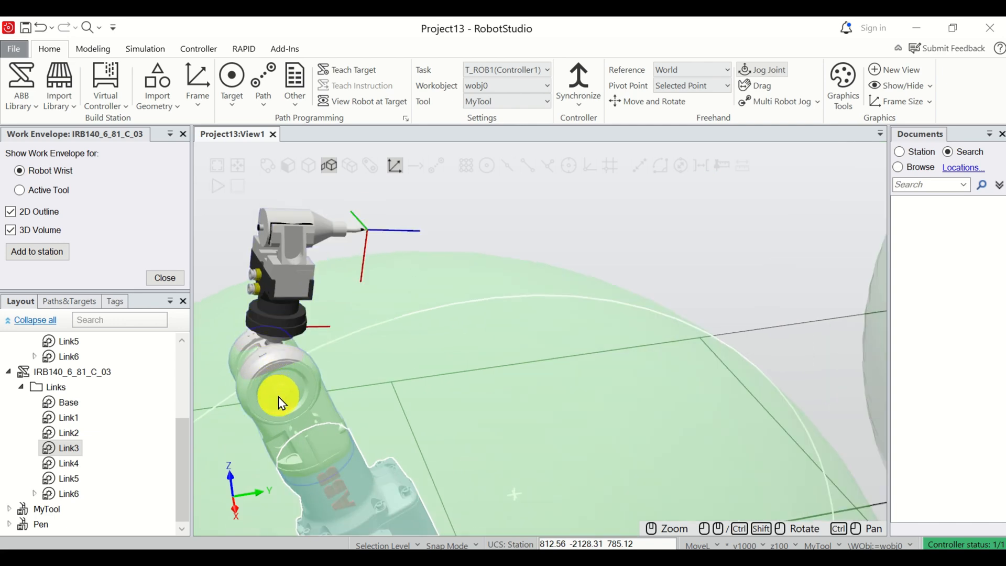
# Switch the IRB 140's work envelope from the robot wrist to the active tool and compare both robots' volumes
pyautogui.click(21, 190)
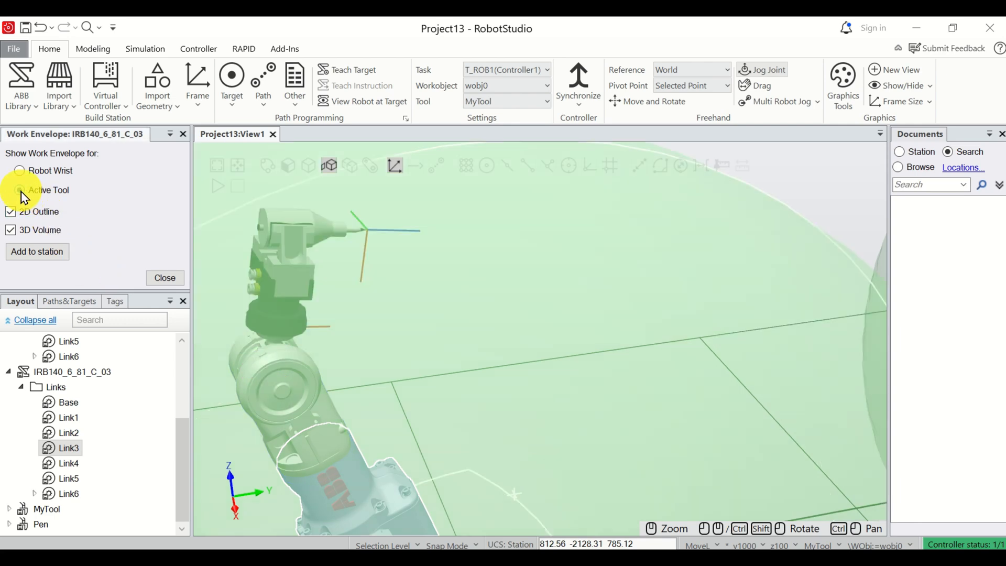
pyautogui.scroll(-8, 340, 281)
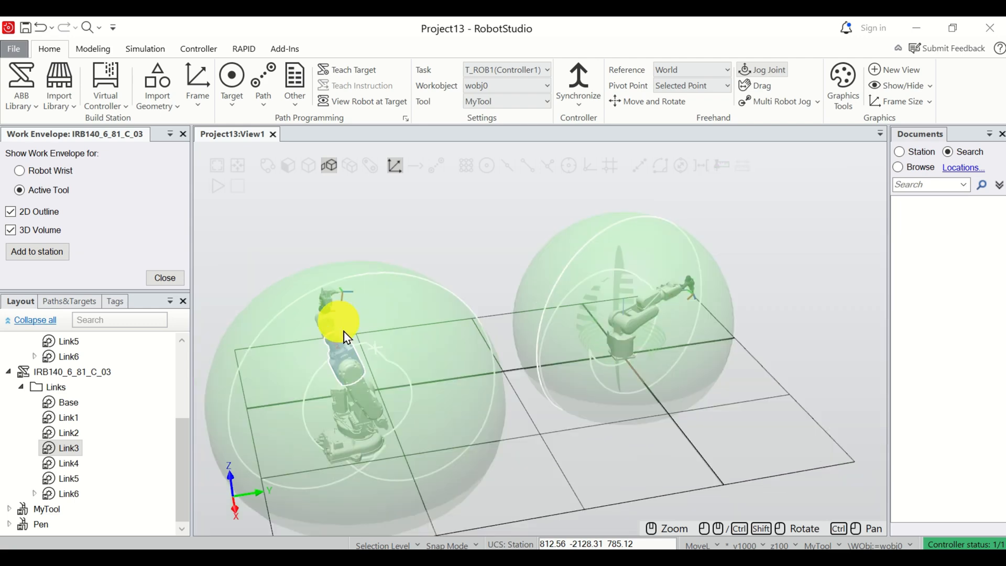
pyautogui.scroll(-5, 370, 366)
pyautogui.scroll(2, 369, 375)
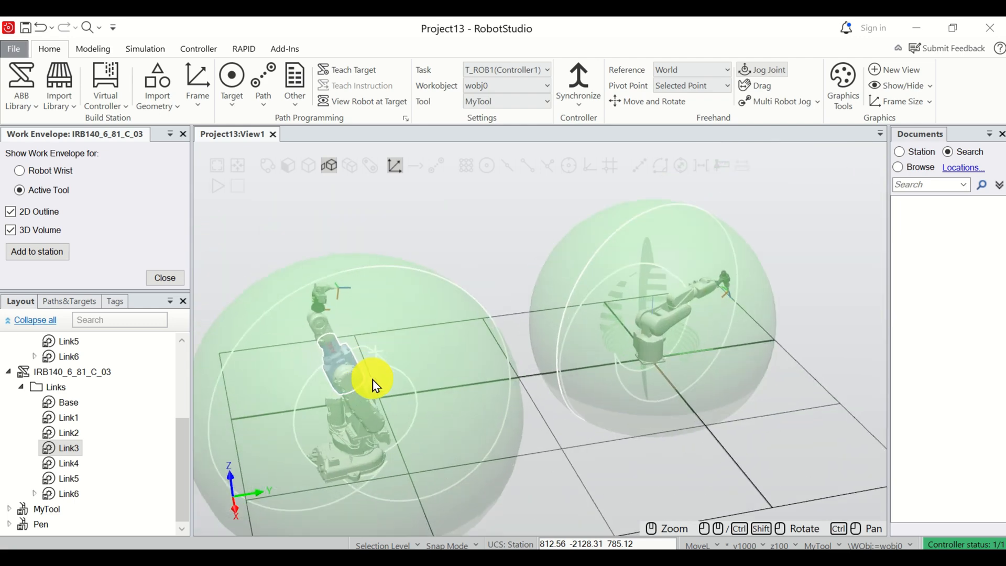
pyautogui.scroll(-1, 373, 385)
pyautogui.scroll(-1, 376, 385)
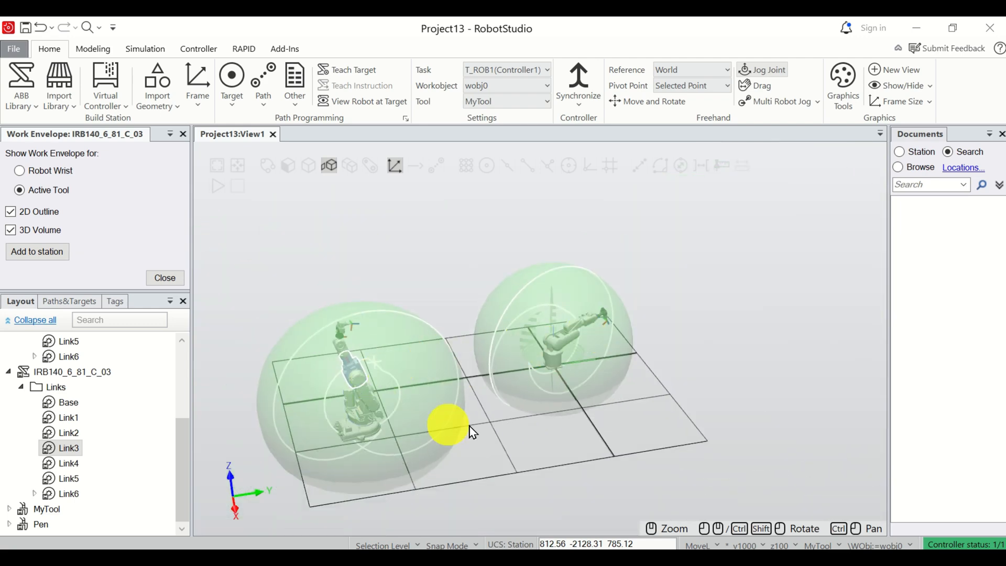